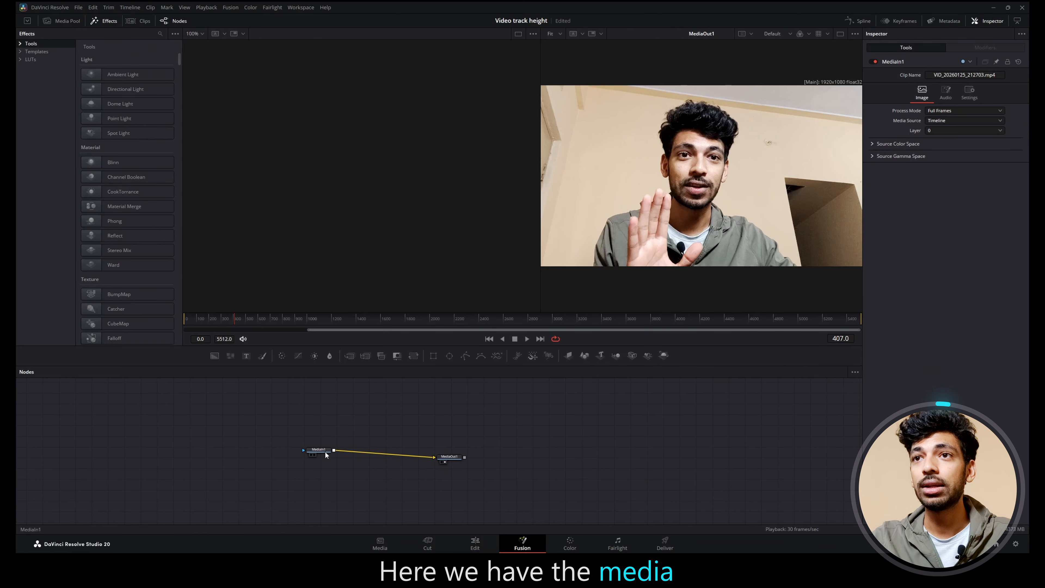
Step: Space MediaOut1 away from MediaIn1, mask MediaIn1 with a Rectangle, and set the rectangle's height to about 0.953
left_click_drag(451, 458, 510, 452)
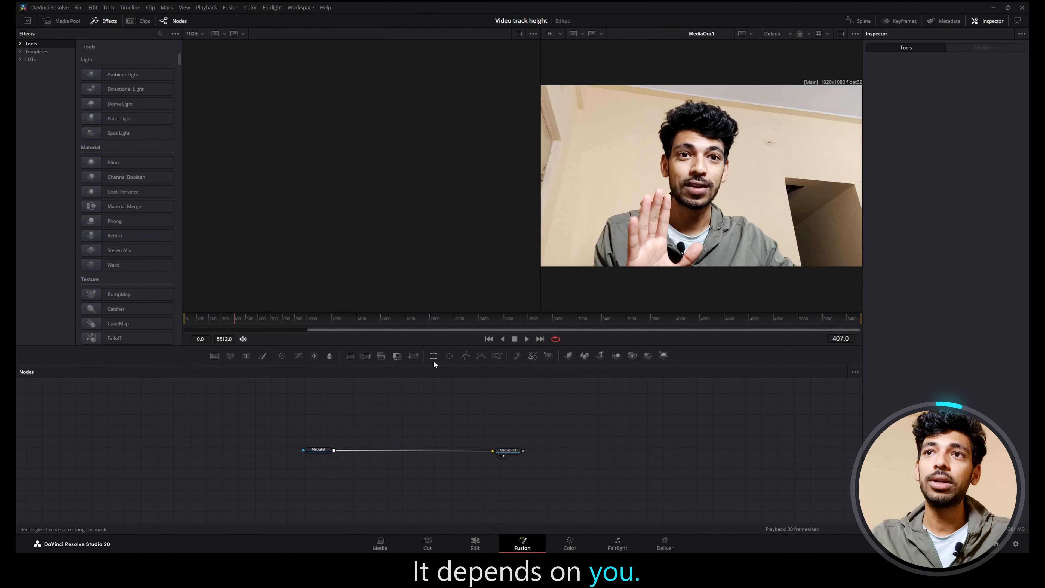
left_click_drag(433, 357, 303, 450)
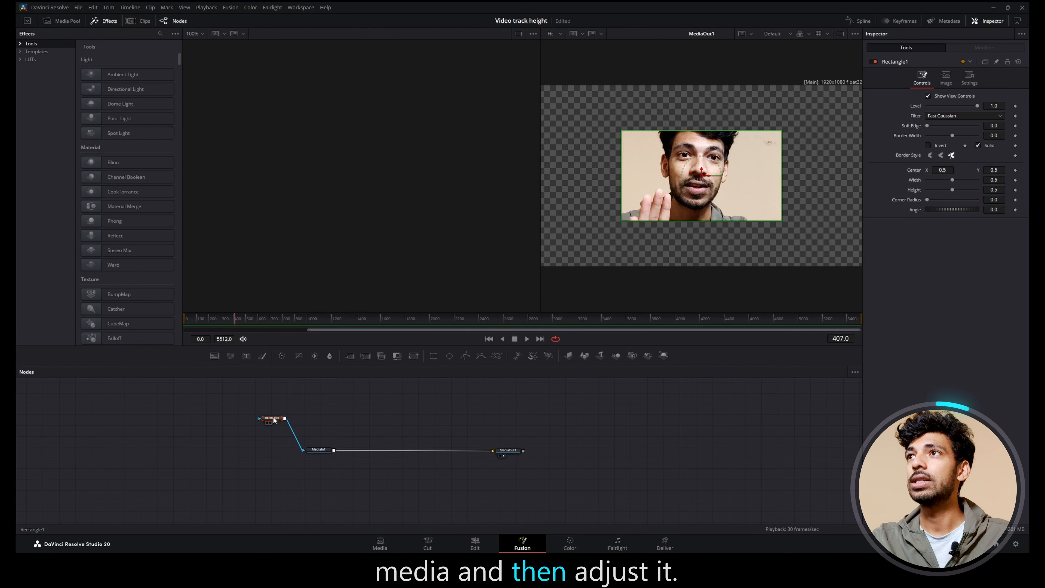
left_click_drag(952, 190, 966, 185)
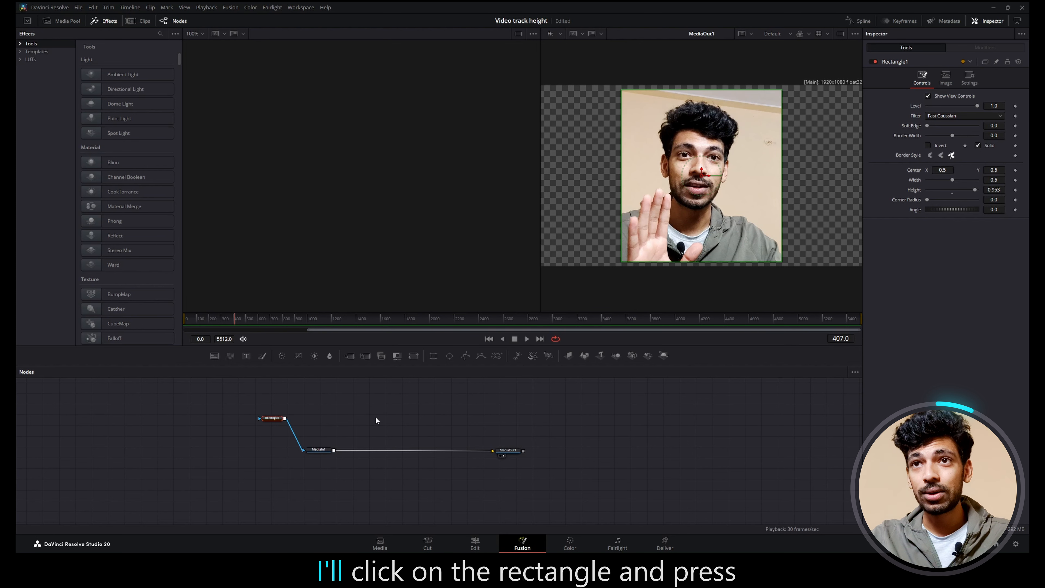
Step: Copy Rectangle1, paste it as an instance, and place the instance unconnected to MediaIn1 in the node graph
left_click(274, 419)
key("ctrl+c")
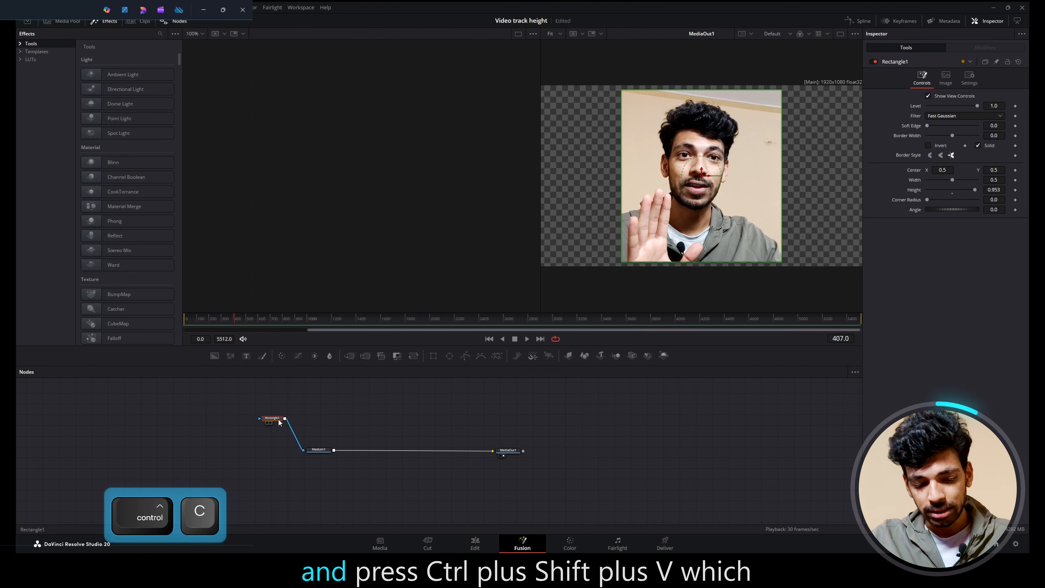
key("ctrl+shift+v")
key("ctrl+shift+v")
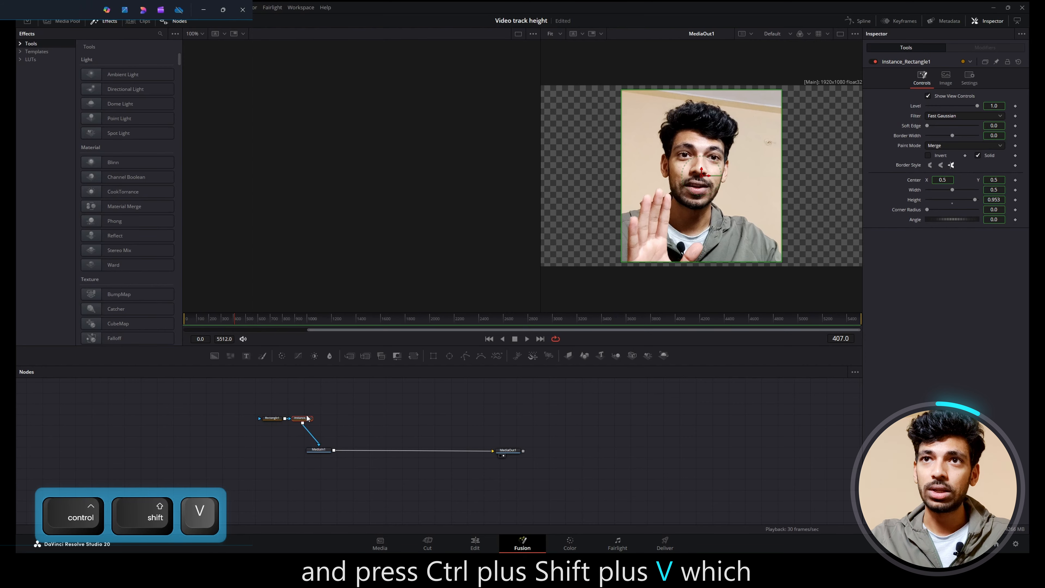
left_click_drag(307, 420, 370, 403)
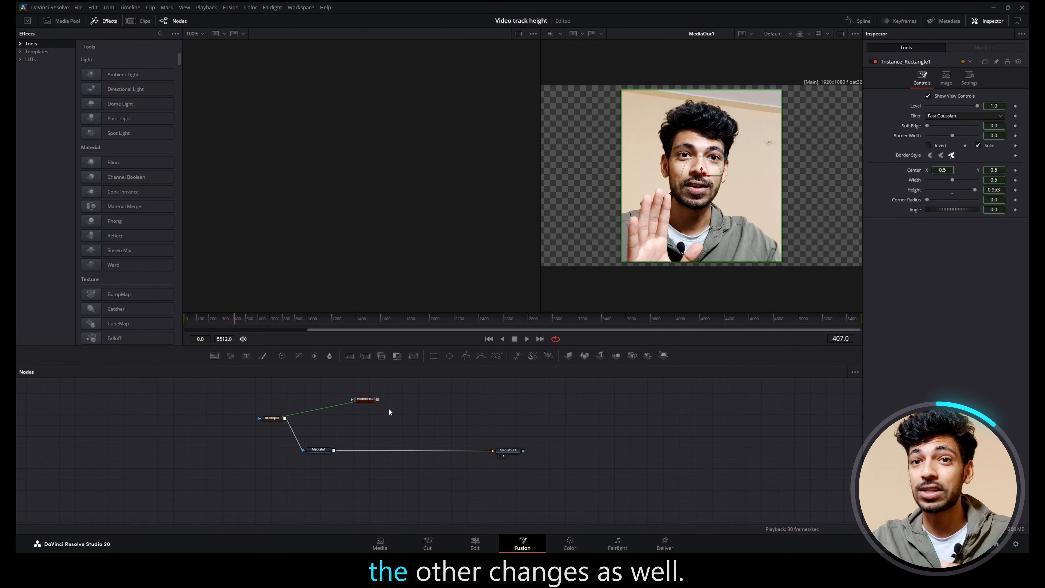
Step: Add a Background node masked by the instance rectangle and merge it over MediaIn1
left_click(349, 406)
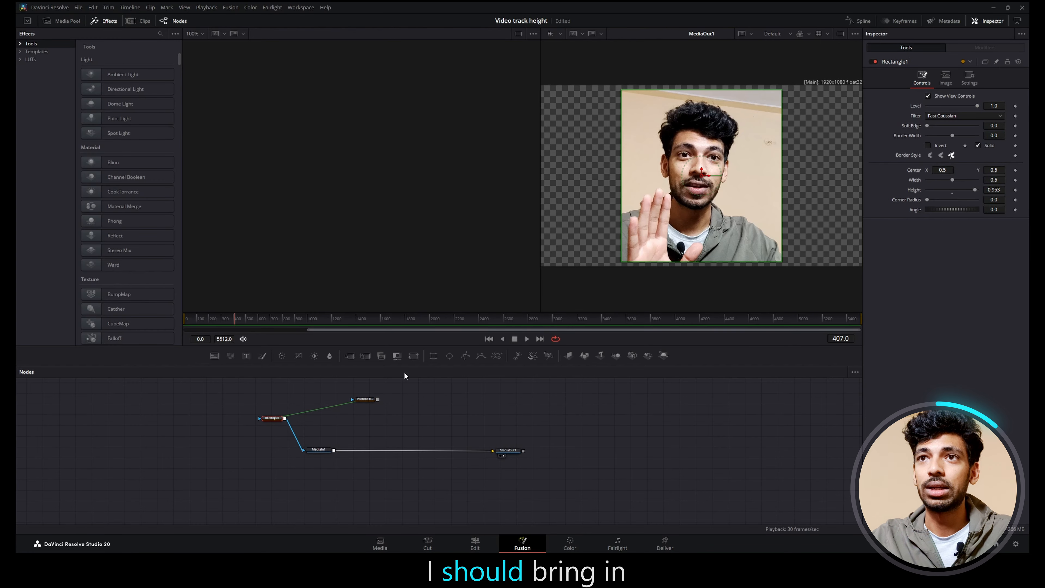
left_click_drag(214, 356, 350, 393)
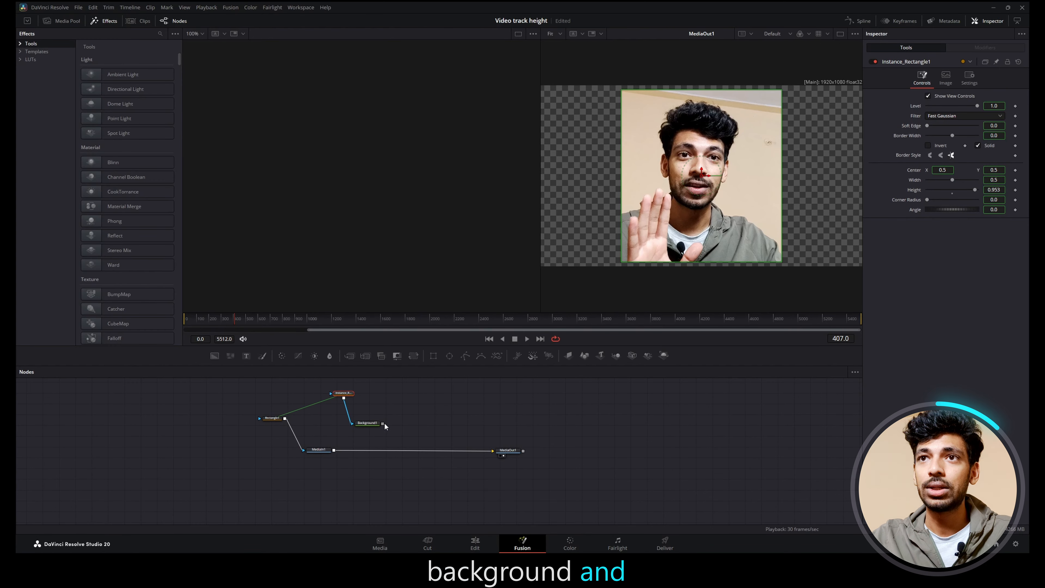
left_click_drag(383, 423, 367, 450)
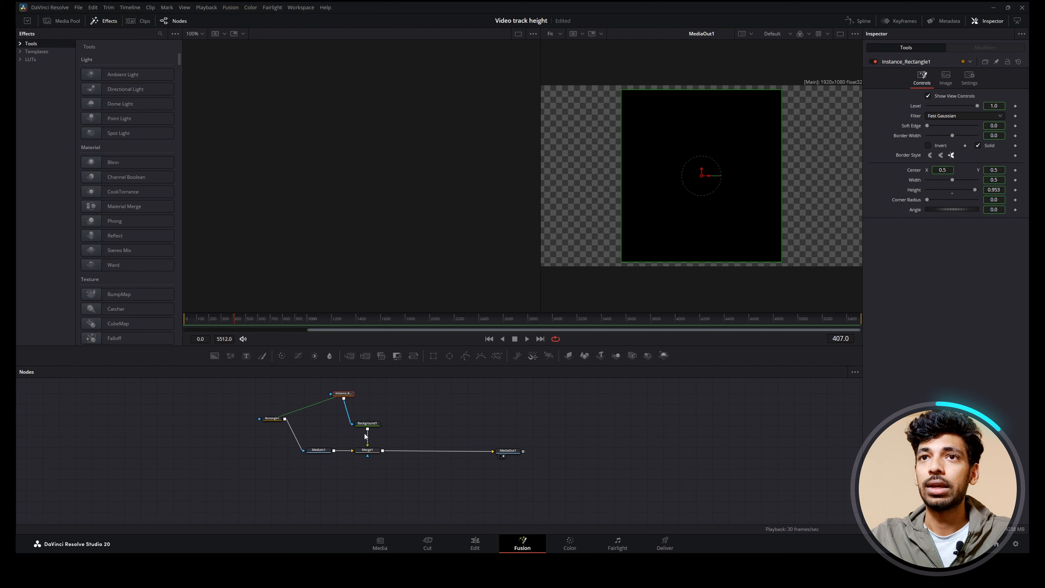
Step: Set Rectangle1's width to about 0.567 to test the link to its instance
left_click(273, 423)
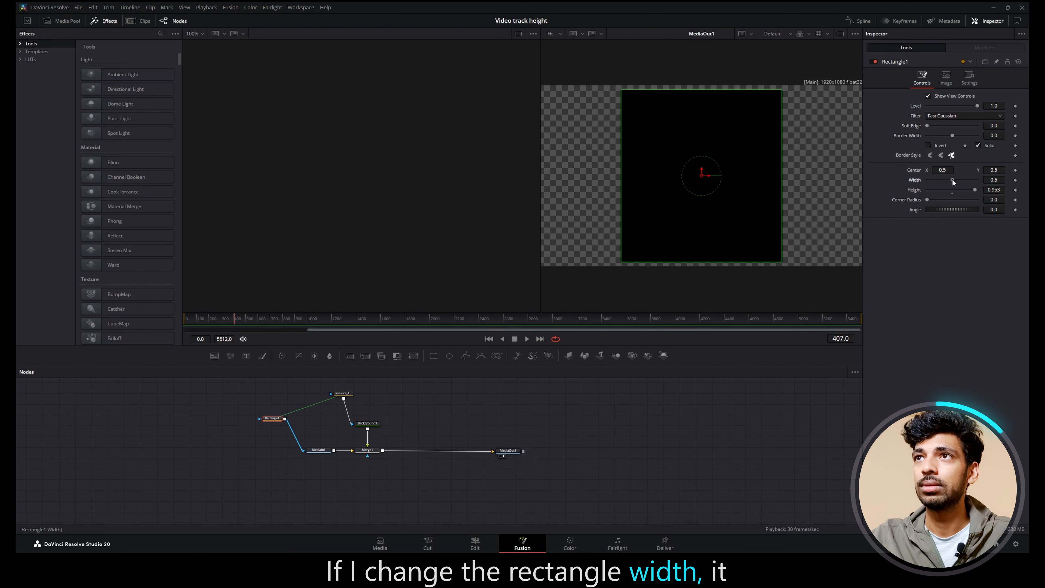
left_click_drag(952, 180, 954, 179)
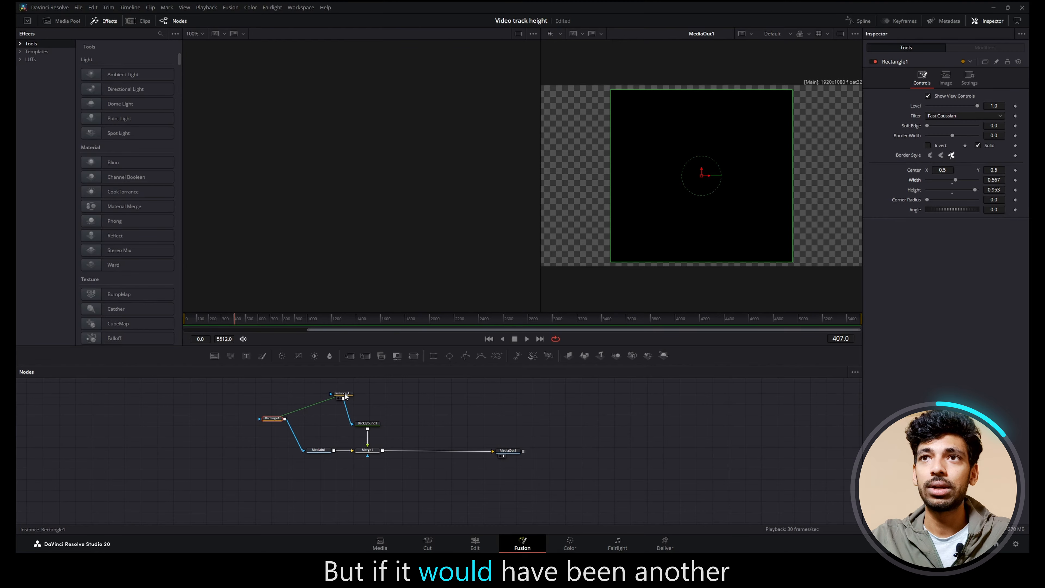
Step: Replace the instance with a new independent Rectangle as Background1's mask, and set Rectangle1's width to about 0.52
left_click_drag(344, 394, 312, 386, "shift")
left_click_drag(433, 356, 367, 425)
left_click(271, 422)
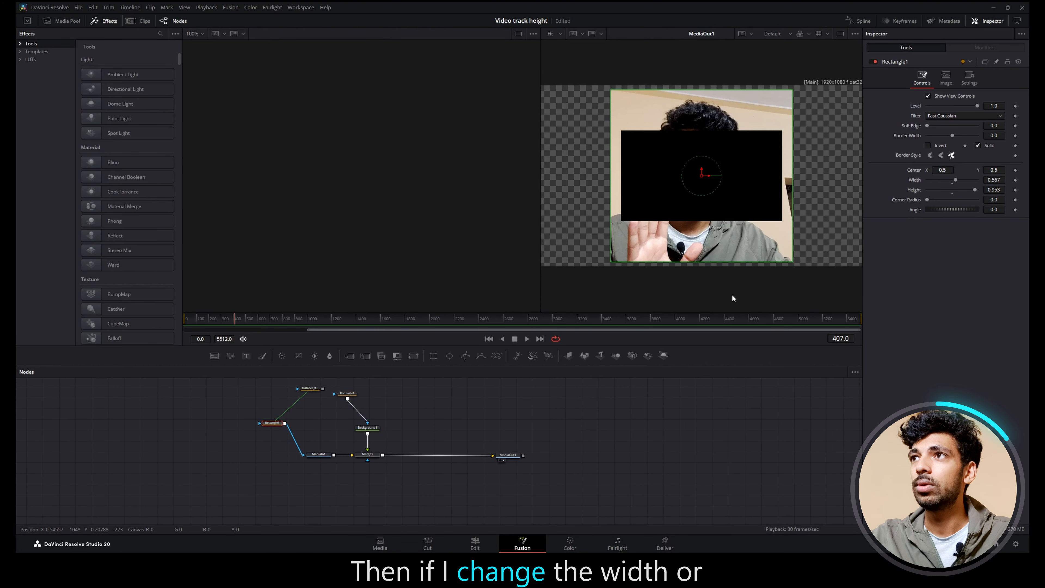
left_click_drag(955, 179, 952, 183)
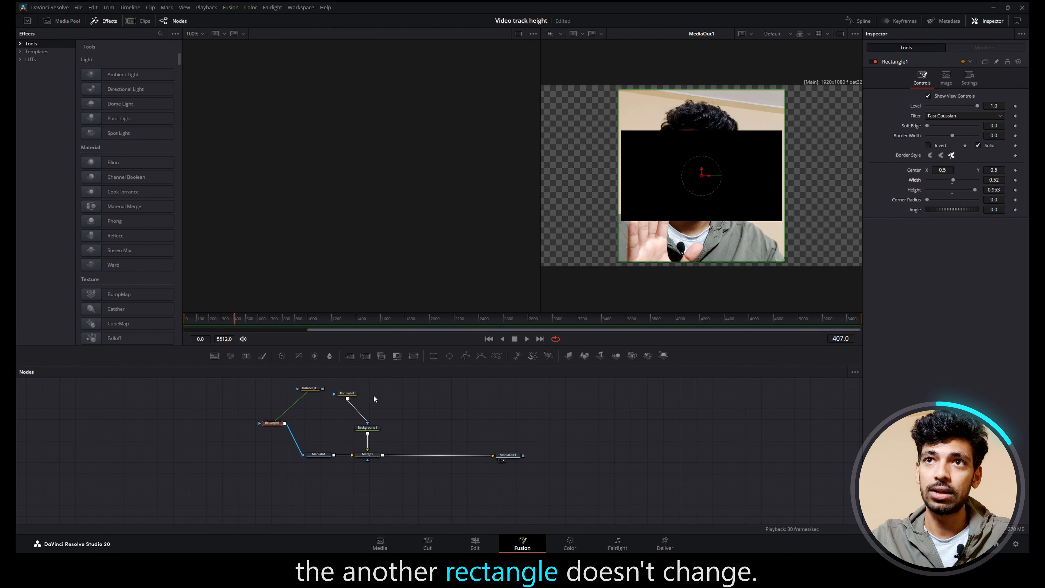
Step: Detach the independent rectangle from Background1 and reconnect the instance rectangle as its mask
left_click_drag(349, 393, 421, 395)
left_click_drag(313, 389, 363, 429)
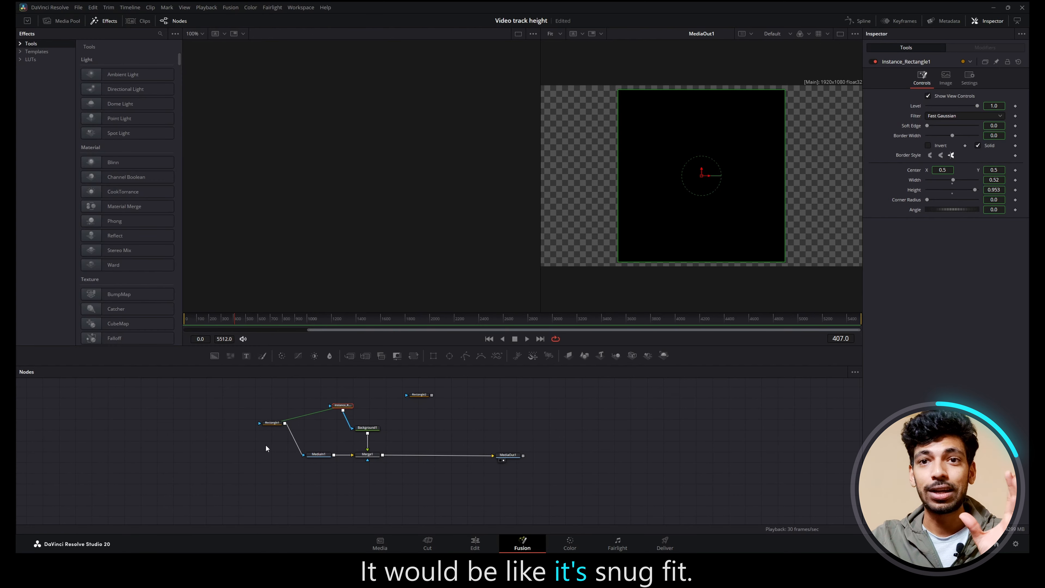
Step: Try turning off Solid on the still-linked instance rectangle, and turn it back on
left_click(271, 422)
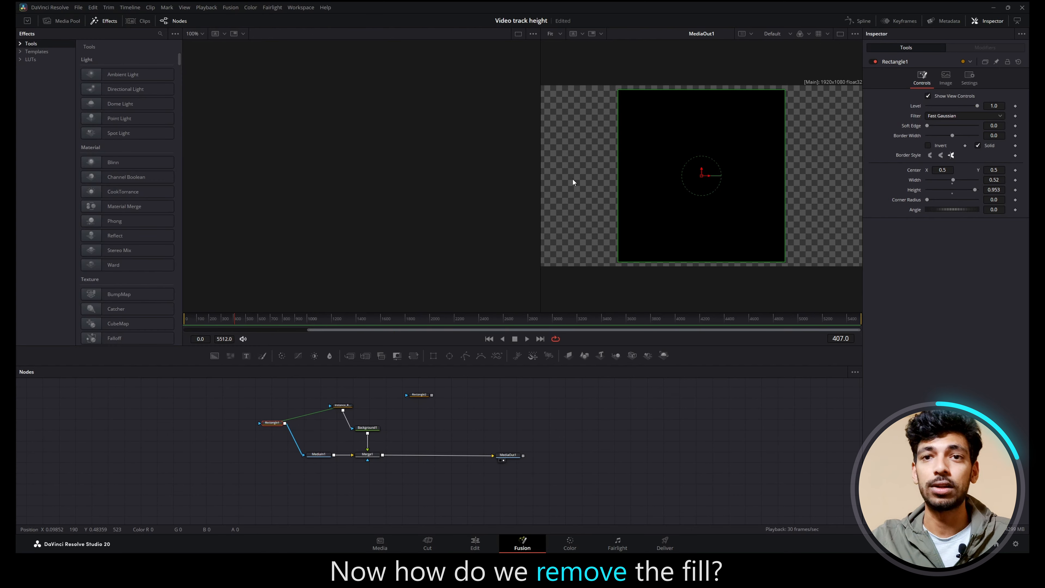
left_click(342, 405)
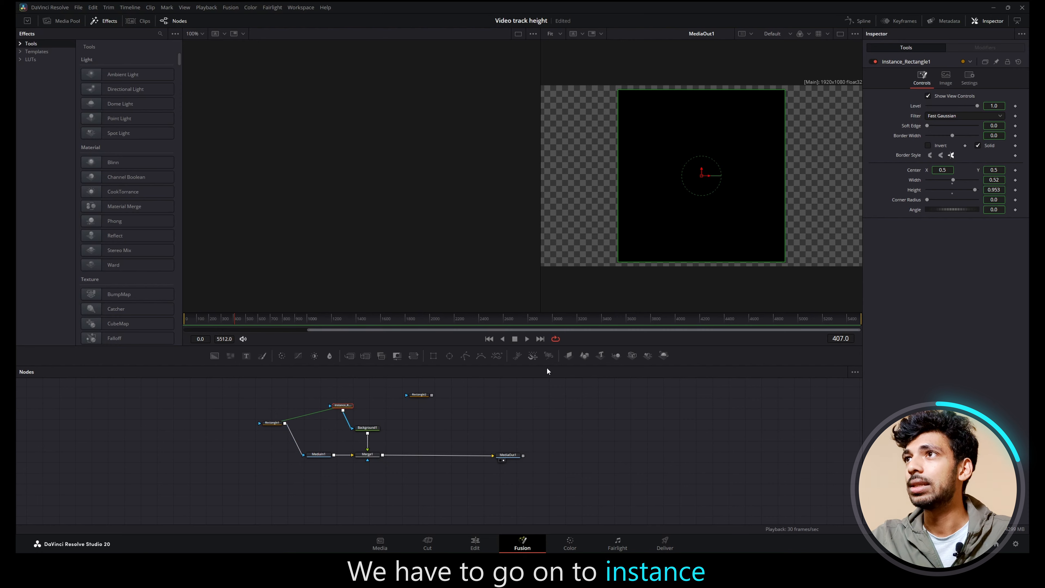
left_click(978, 145)
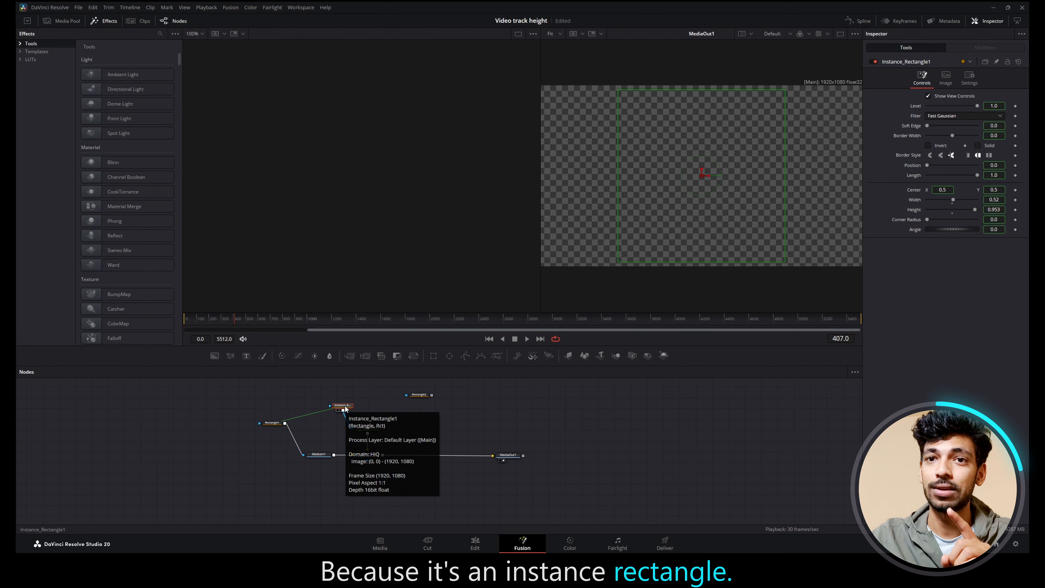
left_click(977, 145)
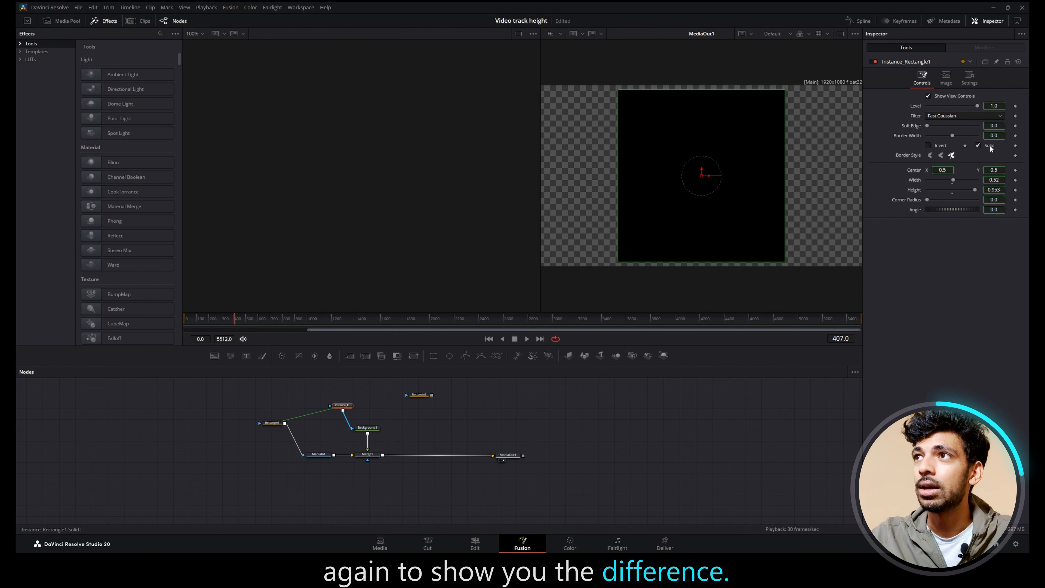
Step: Deinstance the Solid setting of the instance rectangle and turn Solid off for the instance only
right_click(989, 146)
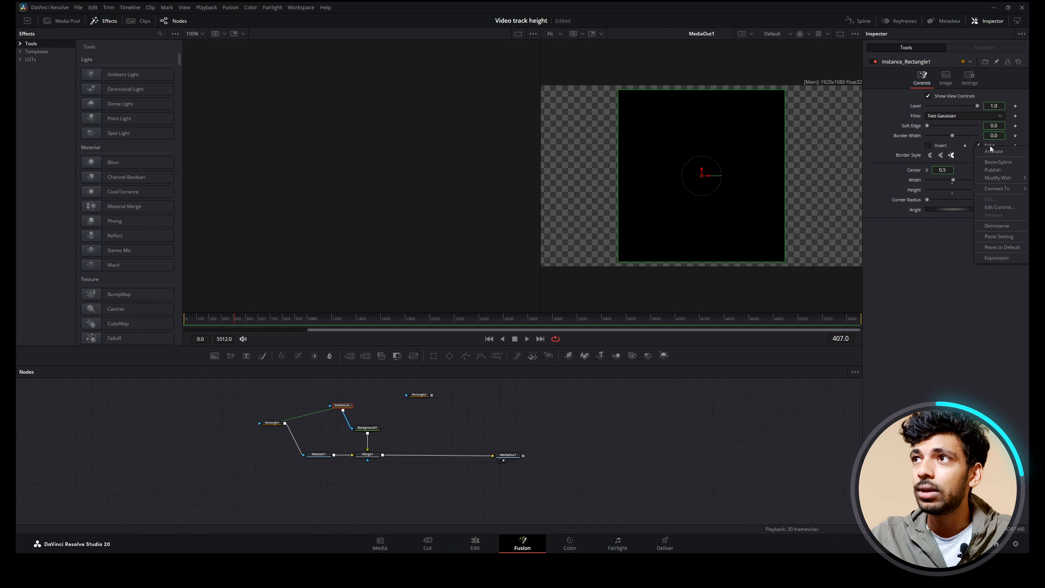
left_click(997, 226)
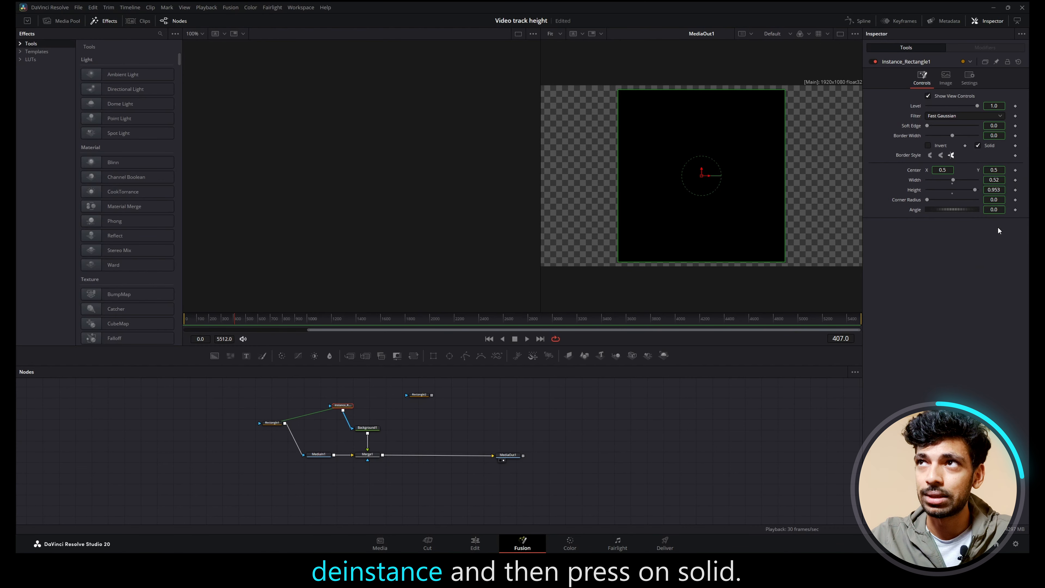
left_click(978, 144)
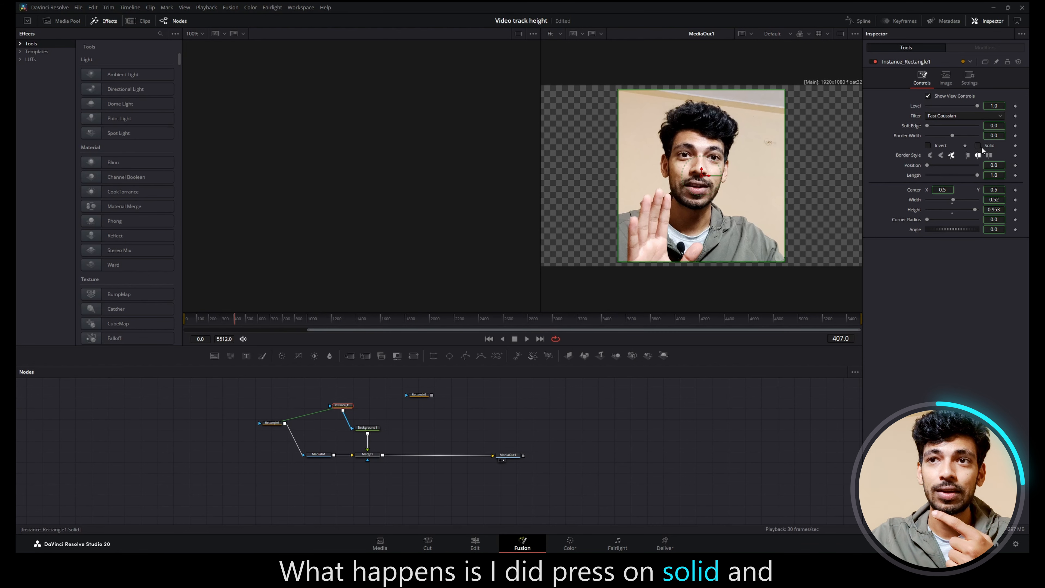
left_click(989, 147)
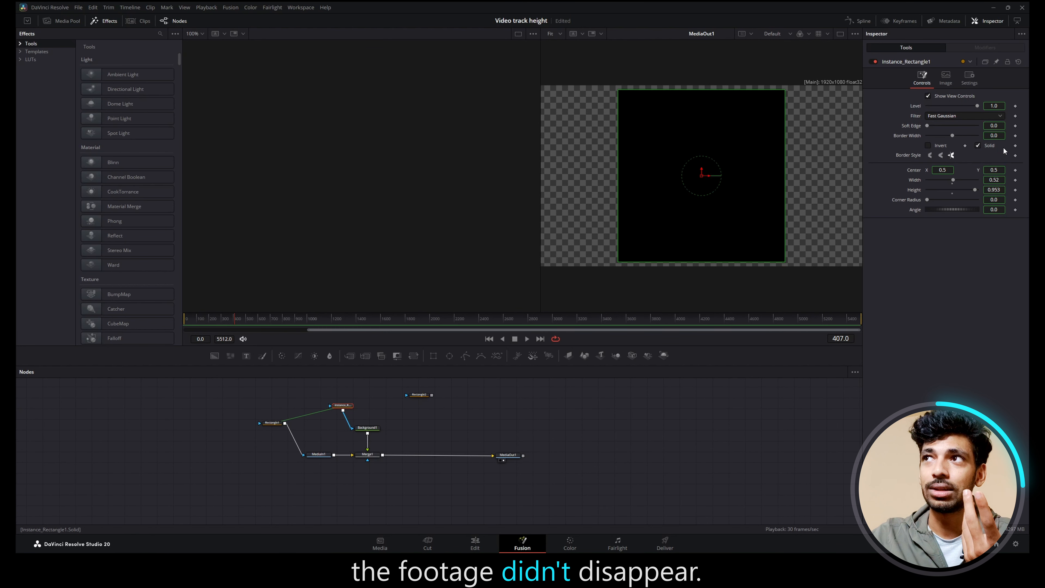
left_click(989, 146)
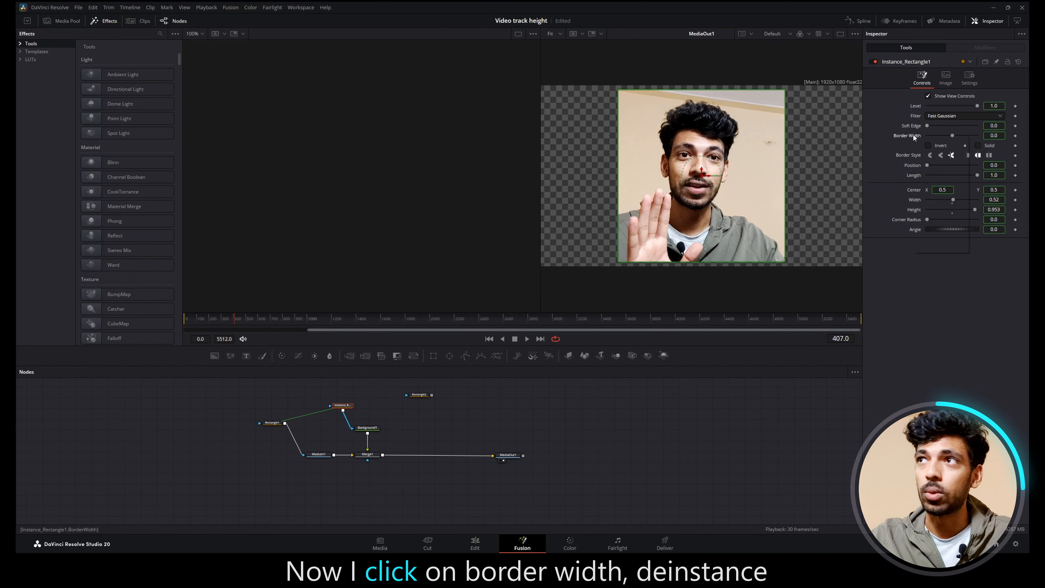
Step: Deinstance the instance rectangle's Border Width and set it to about 0.019
right_click(912, 134)
left_click(937, 215)
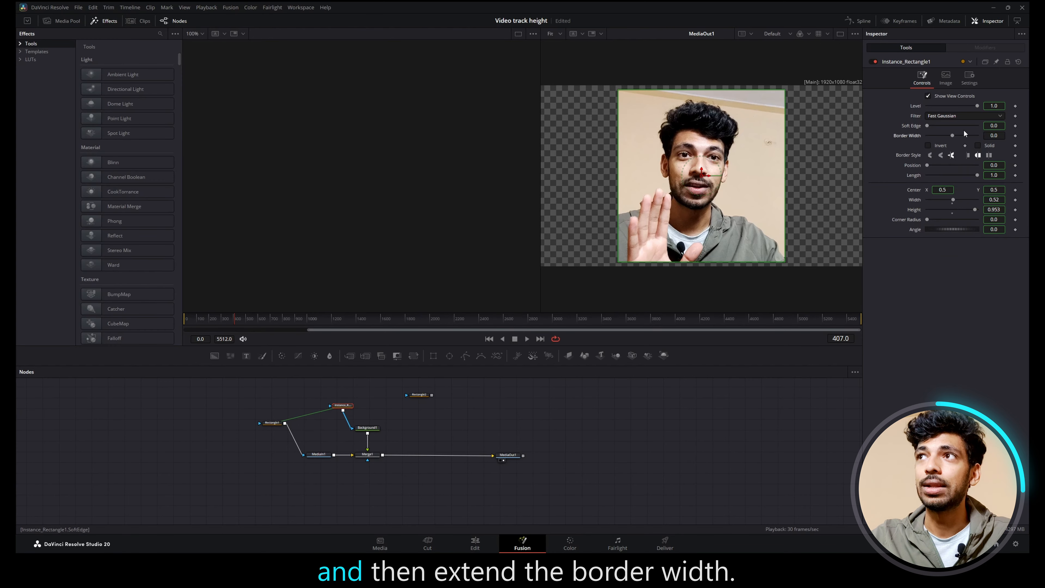
left_click_drag(952, 135, 955, 136)
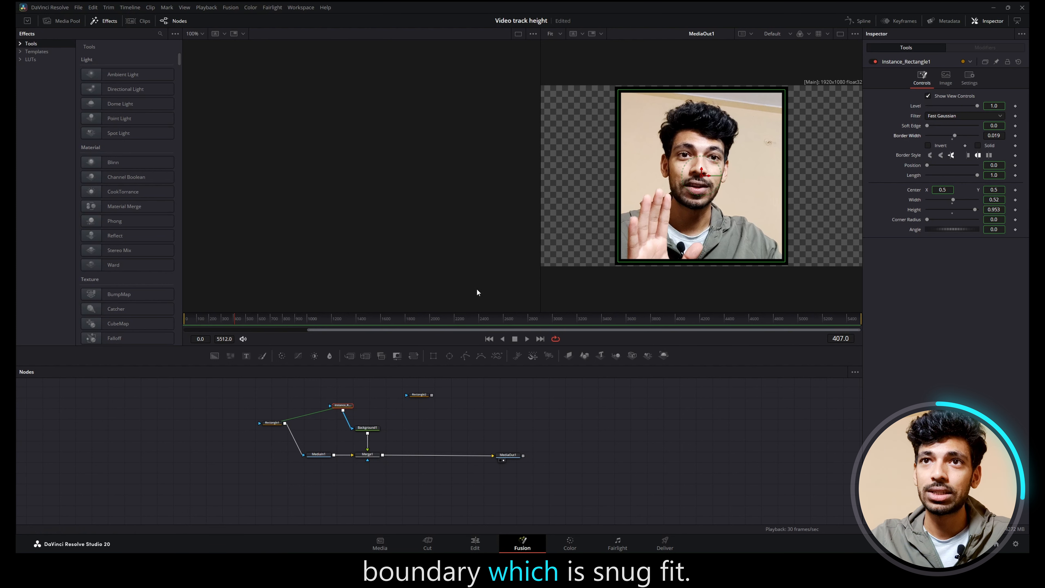
Step: Set Rectangle1's height to 1.0 and its corner radius to about 0.315
left_click(275, 426)
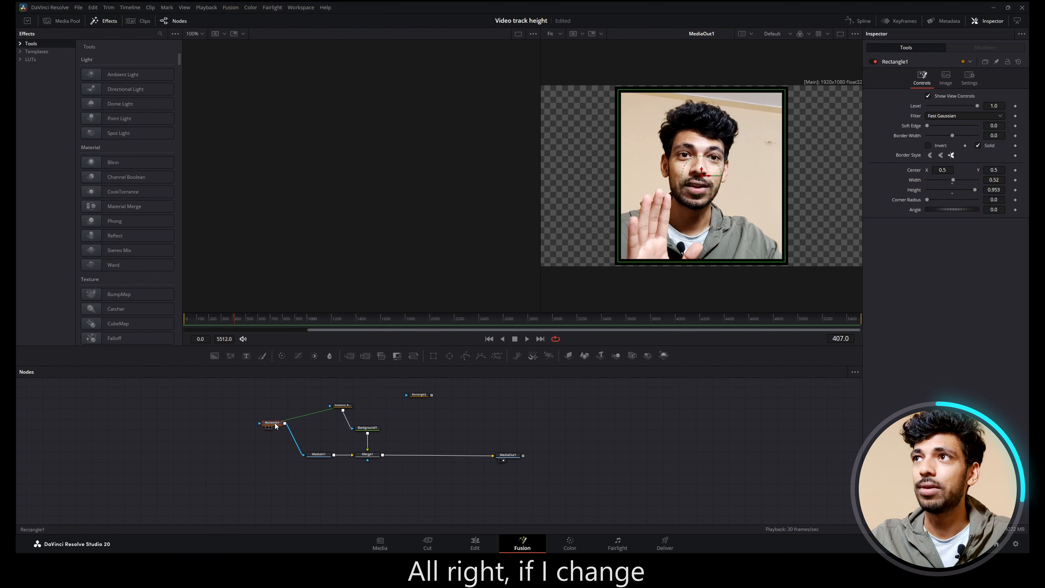
left_click_drag(973, 191, 944, 202)
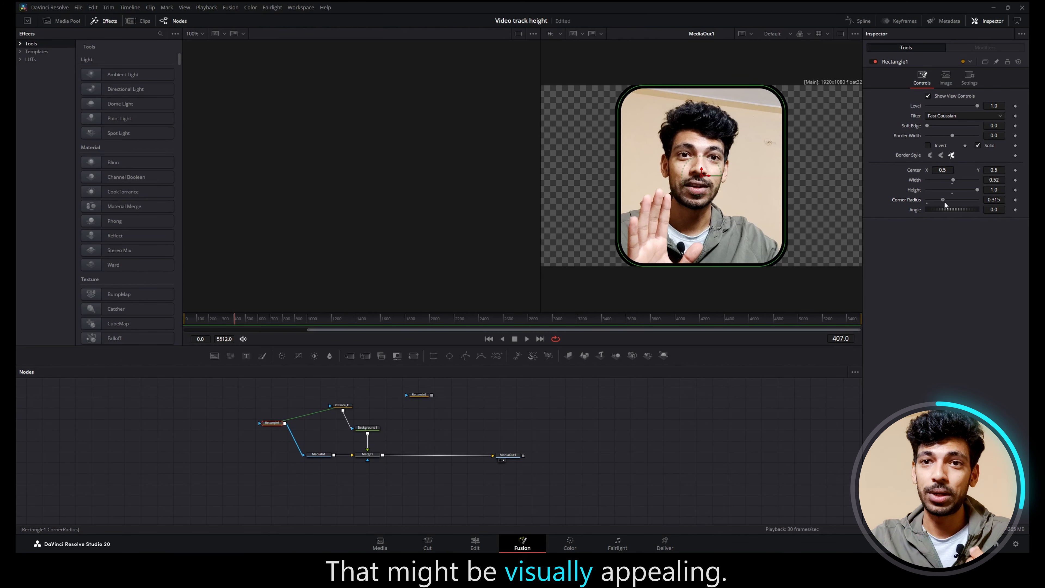
Step: Change Background1's solid color to bright green
left_click(367, 428)
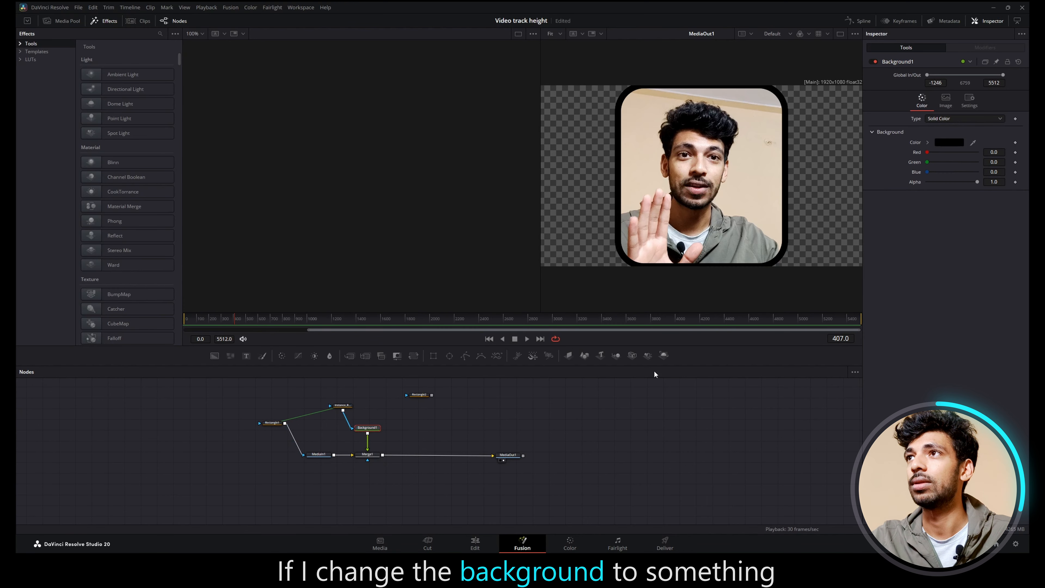
left_click(945, 144)
left_click_drag(582, 254, 570, 215)
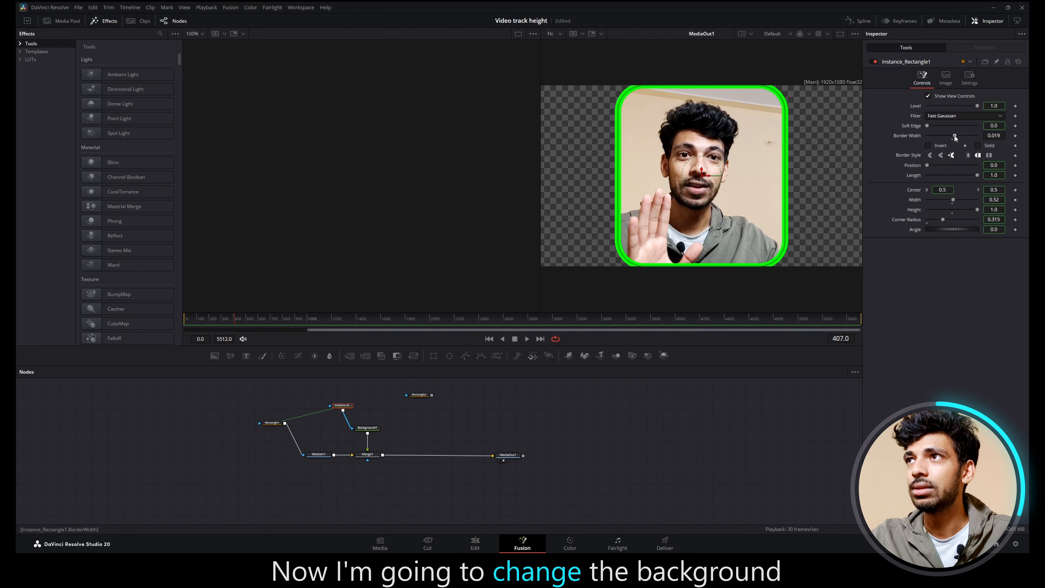
Step: Reduce the instance rectangle's border width to about 0.0107, and resize Rectangle1 to about 0.866 height and 0.449 width
left_click_drag(991, 135, 958, 134)
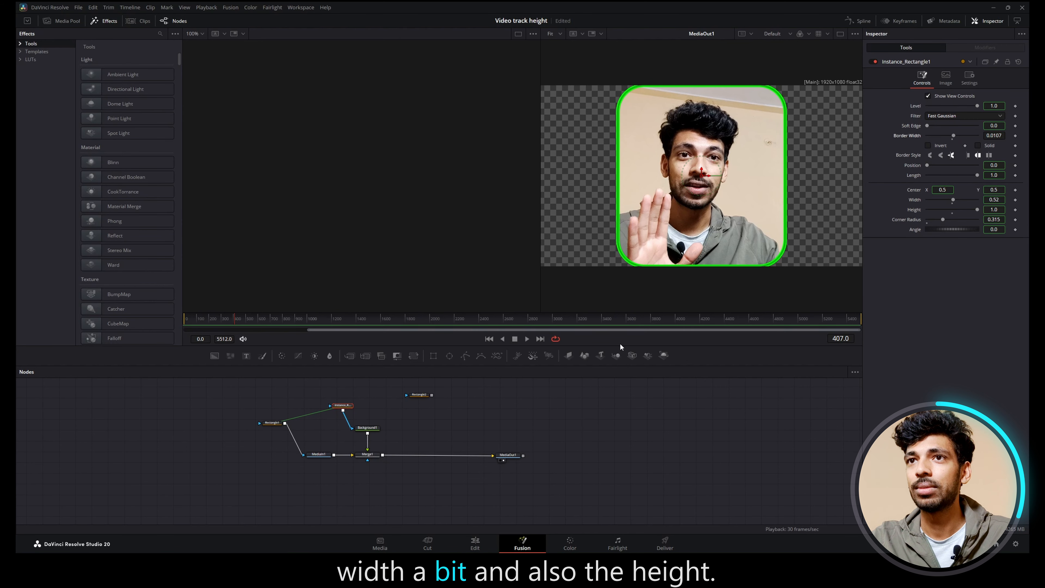
left_click(272, 423)
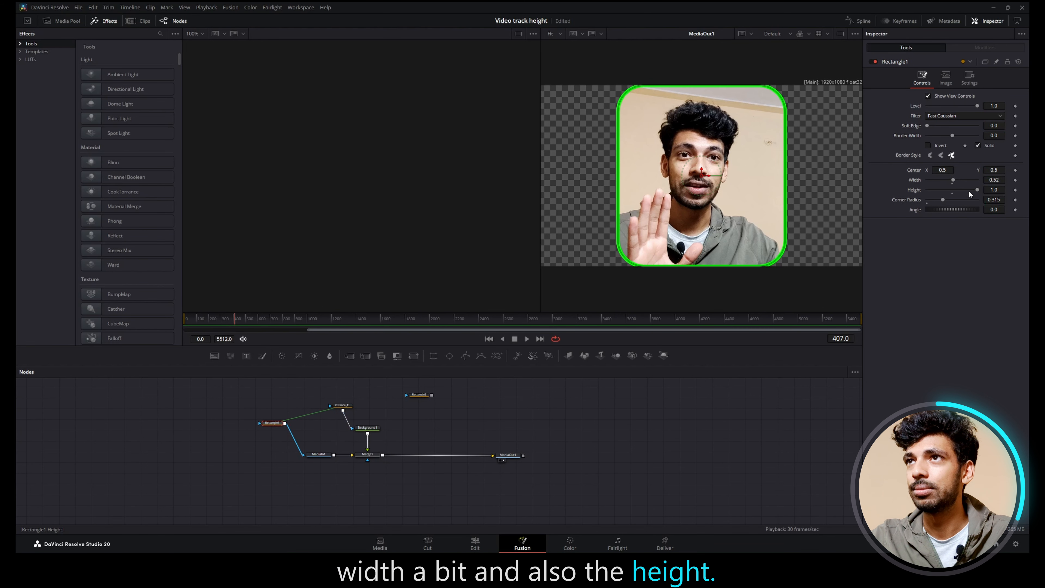
left_click_drag(971, 190, 951, 179)
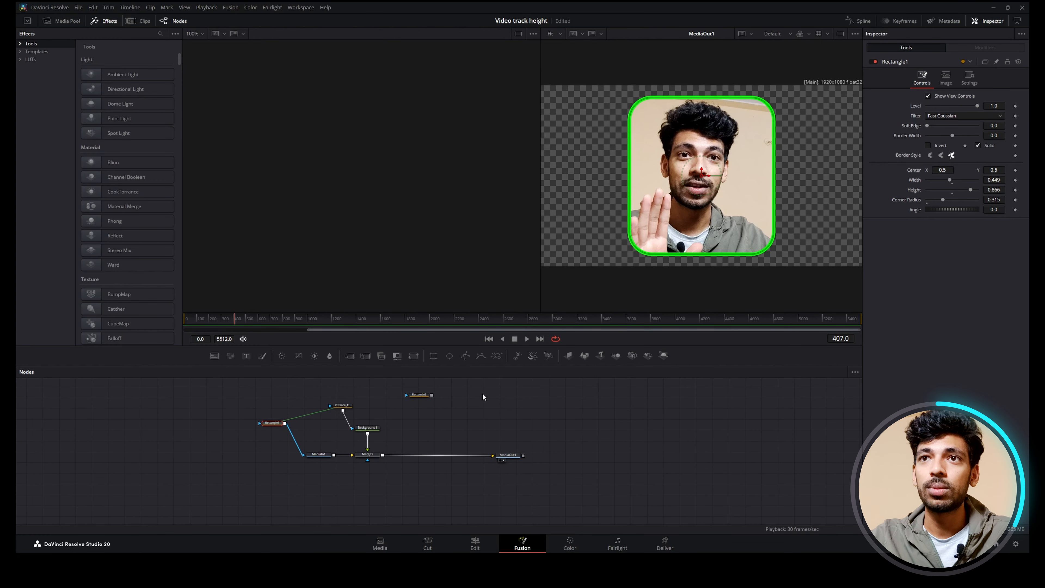
Step: Deinstance the Position and Length settings of the instance rectangle
left_click(342, 405)
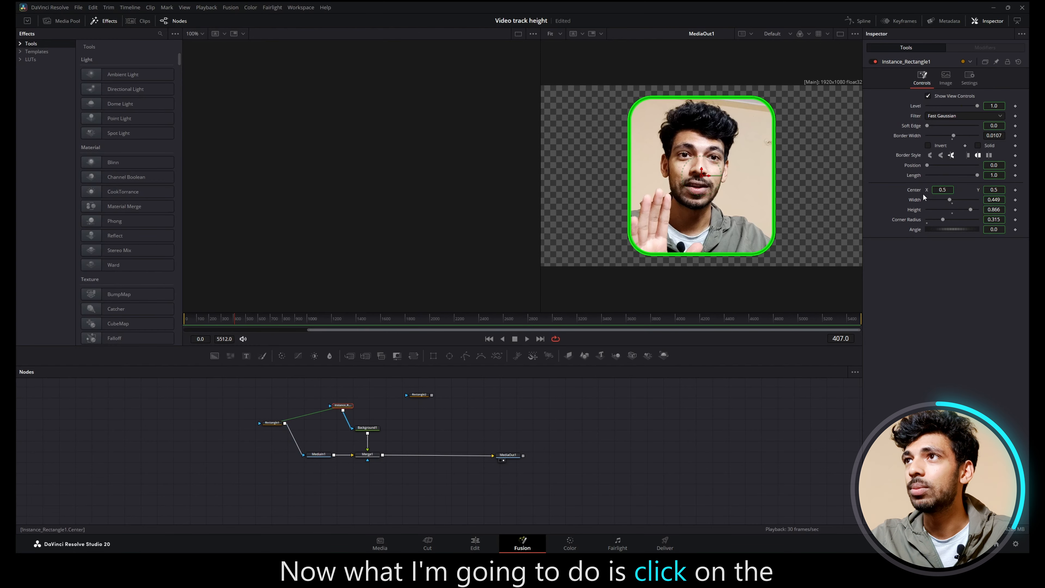
right_click(915, 163)
left_click(934, 240)
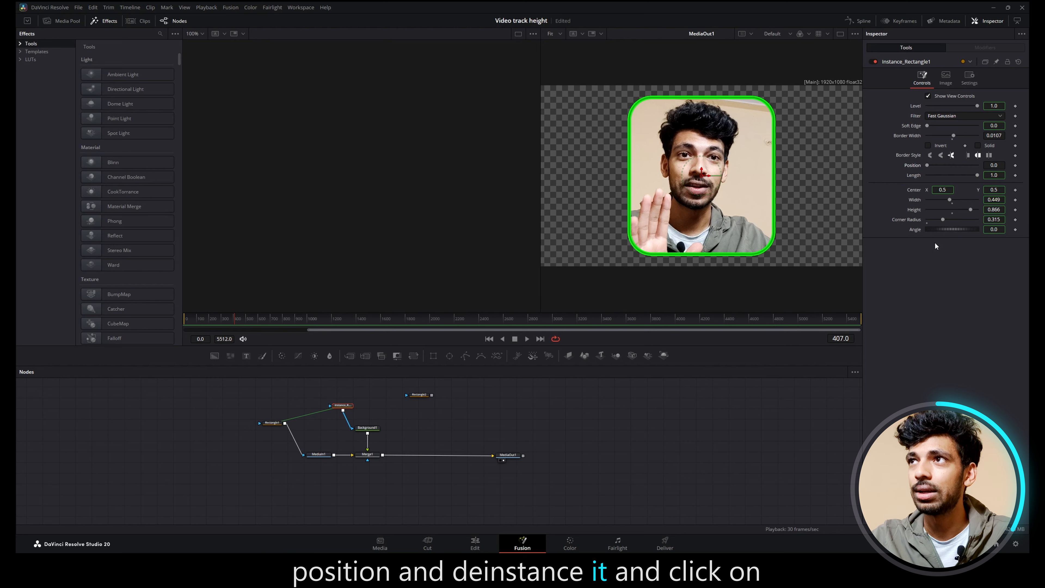
right_click(916, 176)
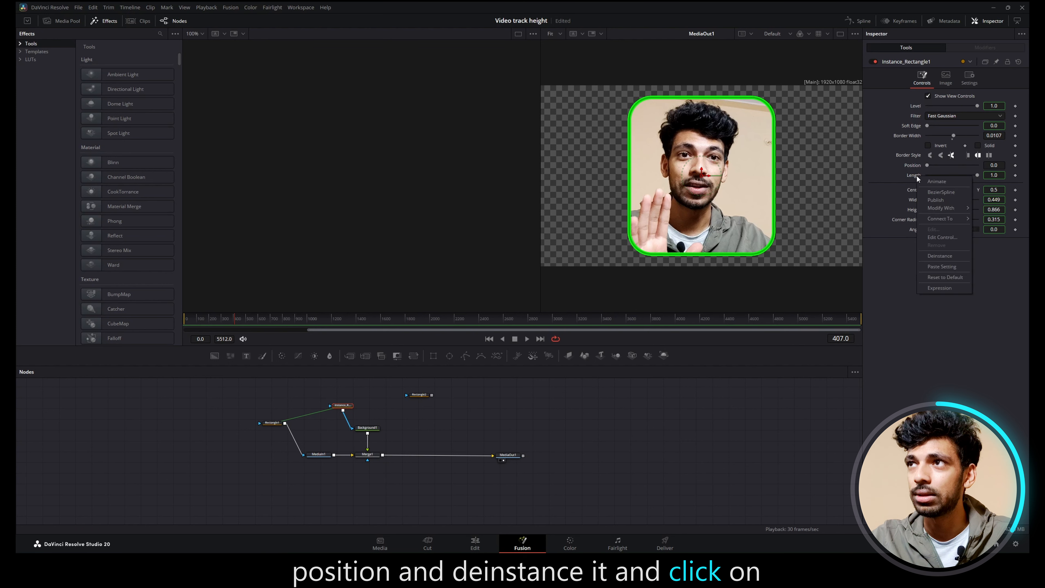
left_click(939, 256)
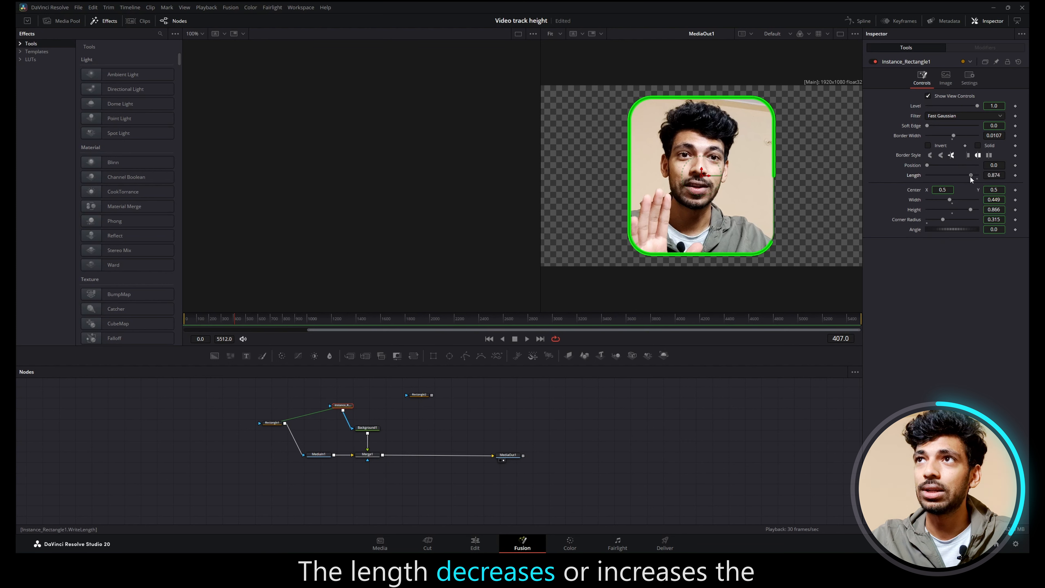
Step: Shorten the instance rectangle's border Length to about 0.449 and keyframe its Position at 0.0 on frame 0
mouse_move(970, 176)
left_mouse_down()
mouse_move(941, 173)
mouse_move(979, 175)
left_mouse_up()
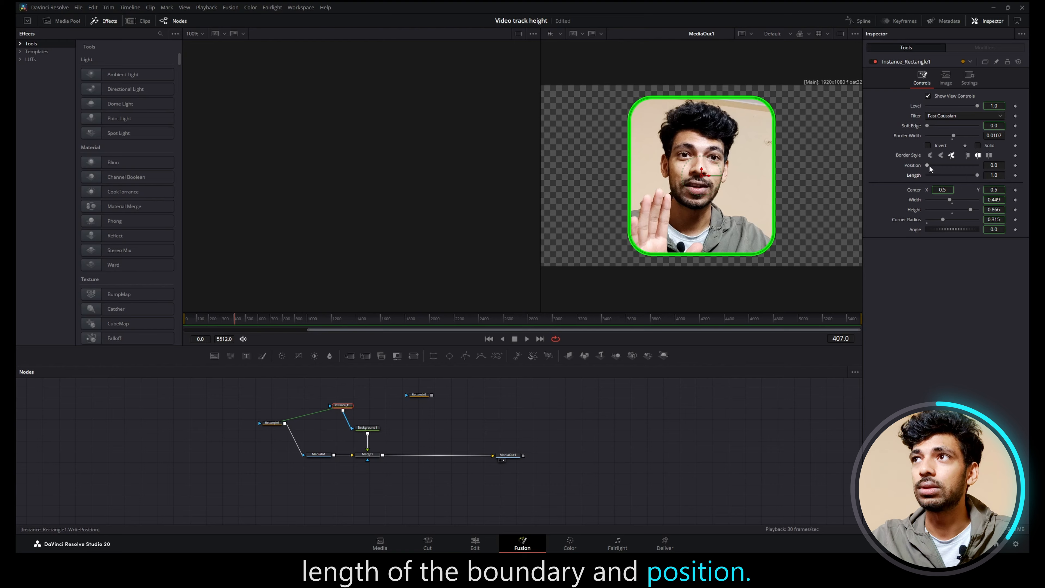
left_click_drag(975, 175, 945, 175)
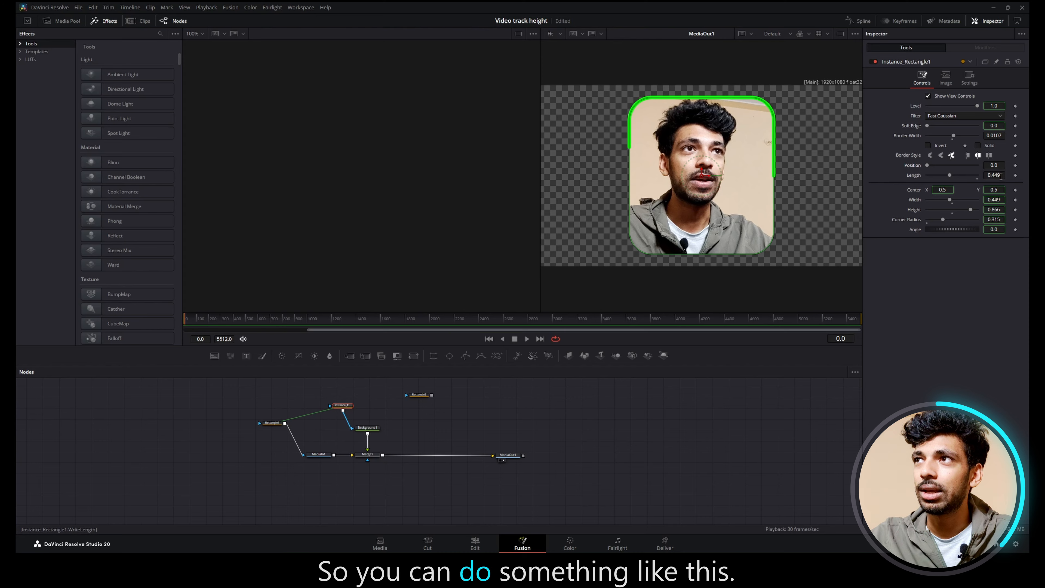
left_click(1015, 165)
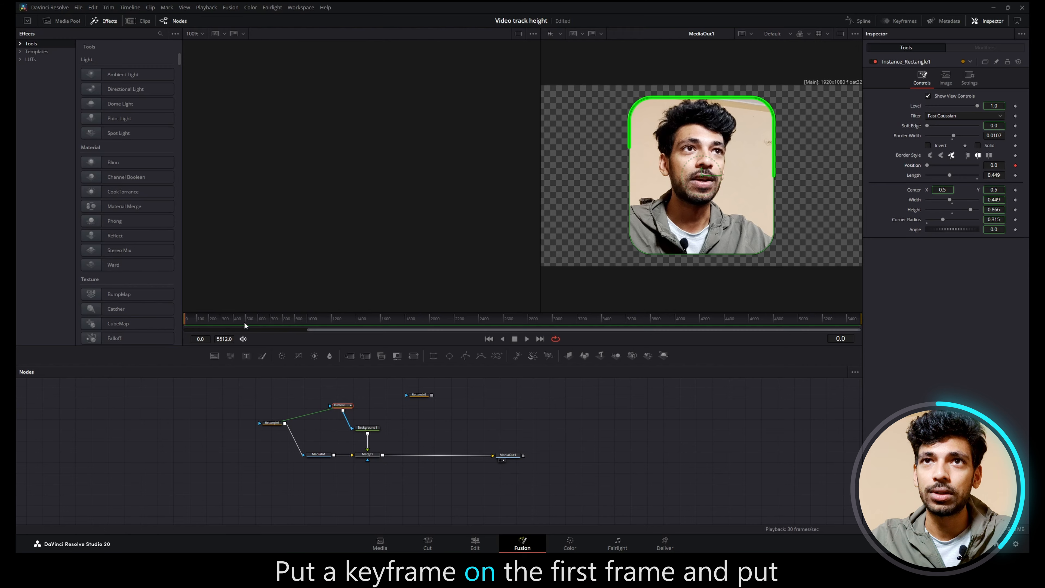
Step: Keyframe the instance rectangle's Position at 1.0 on frame 2600
left_click_drag(185, 318, 503, 322)
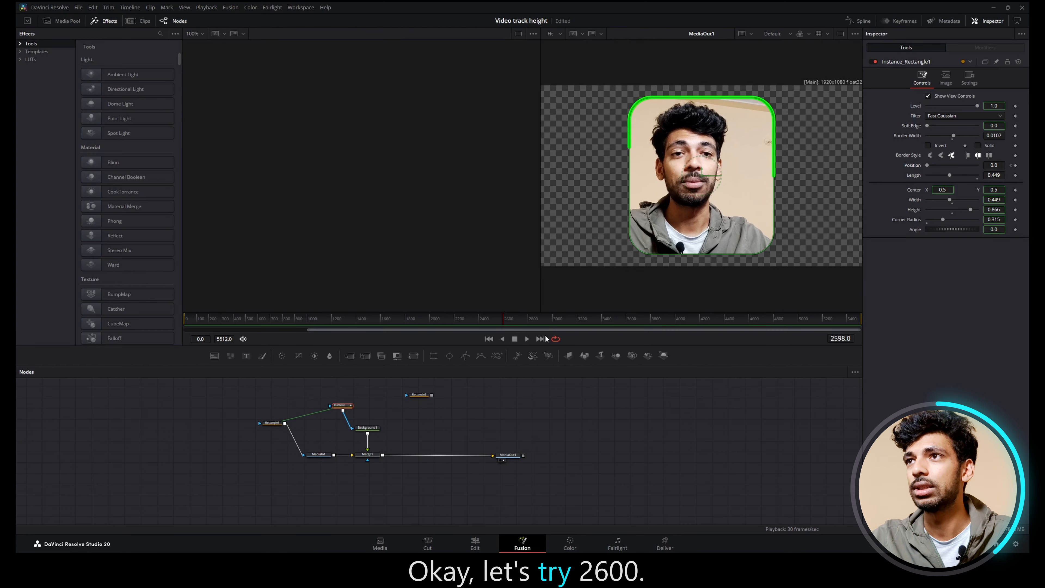
left_click(842, 339)
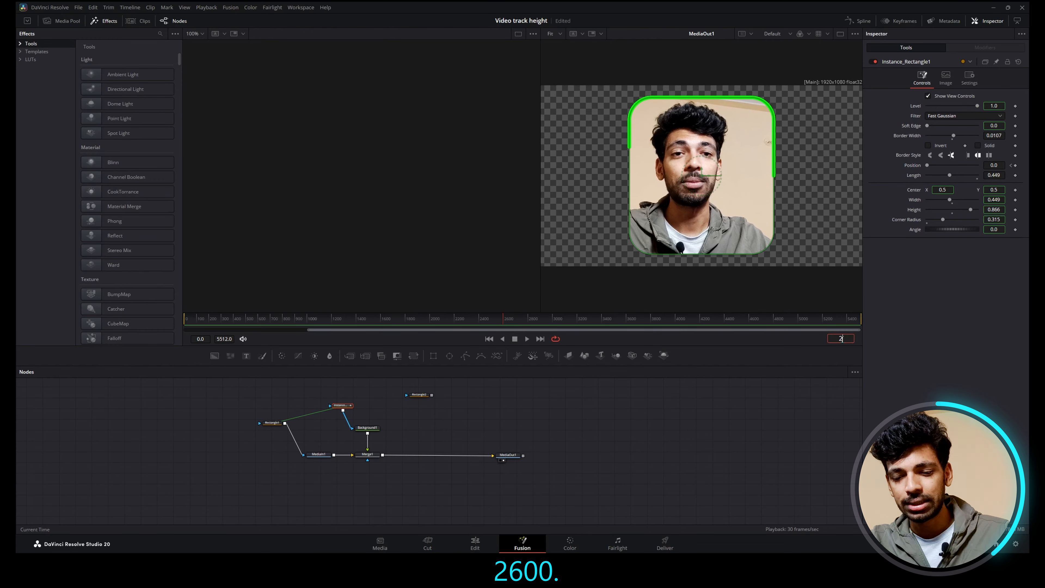
key("Return")
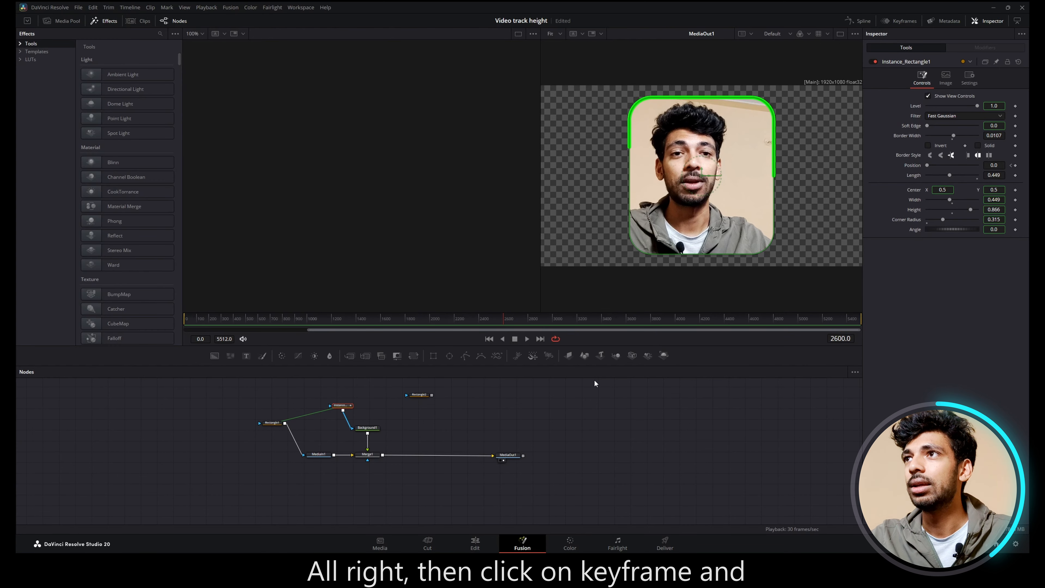
left_click(1015, 166)
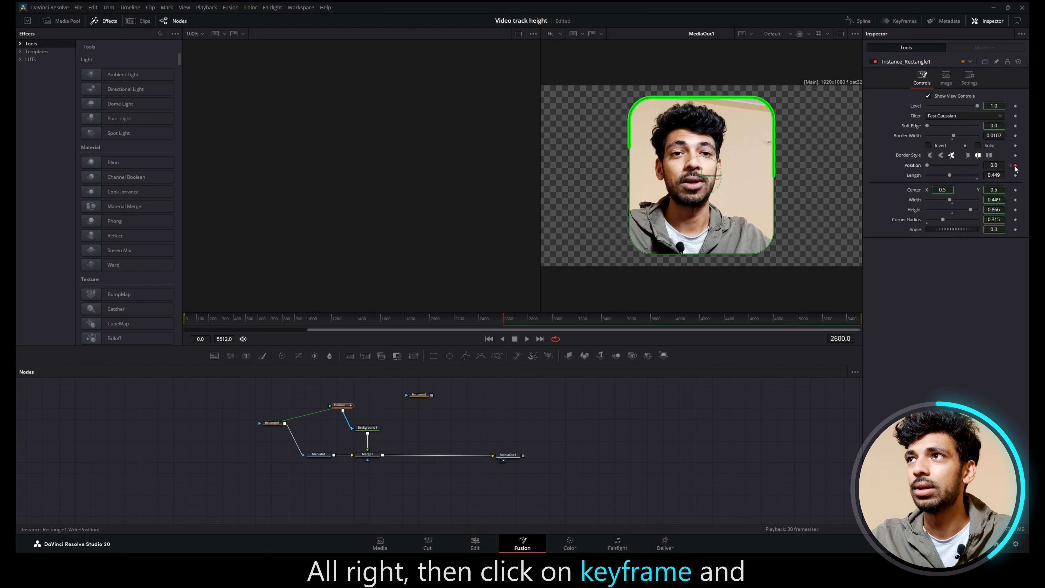
left_click_drag(926, 166, 989, 165)
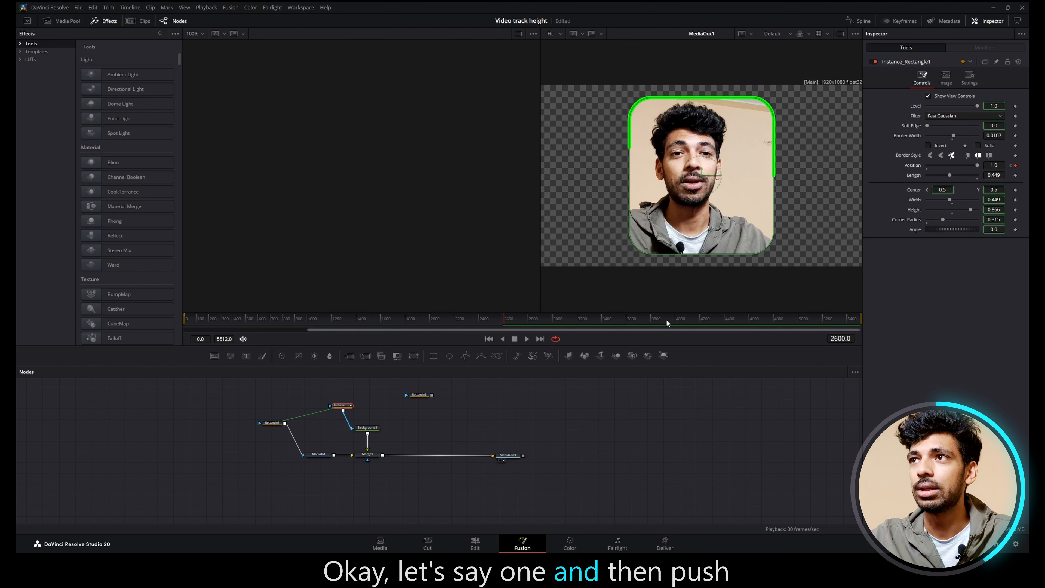
Step: Keyframe the instance rectangle's Position at 0 on last frame 5512, and scrub back through the border animation
left_click_drag(666, 320, 860, 320)
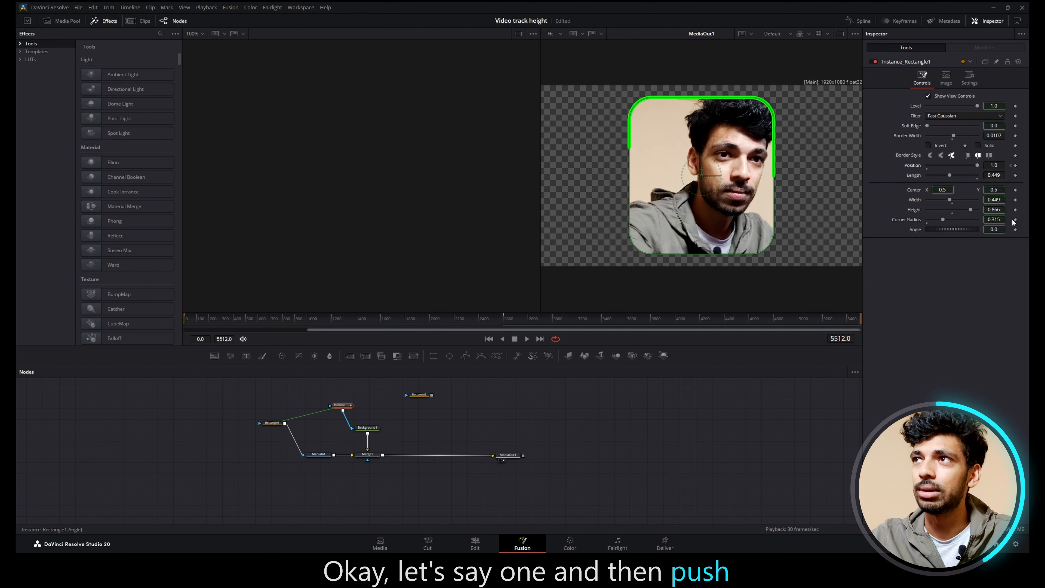
left_click(1015, 166)
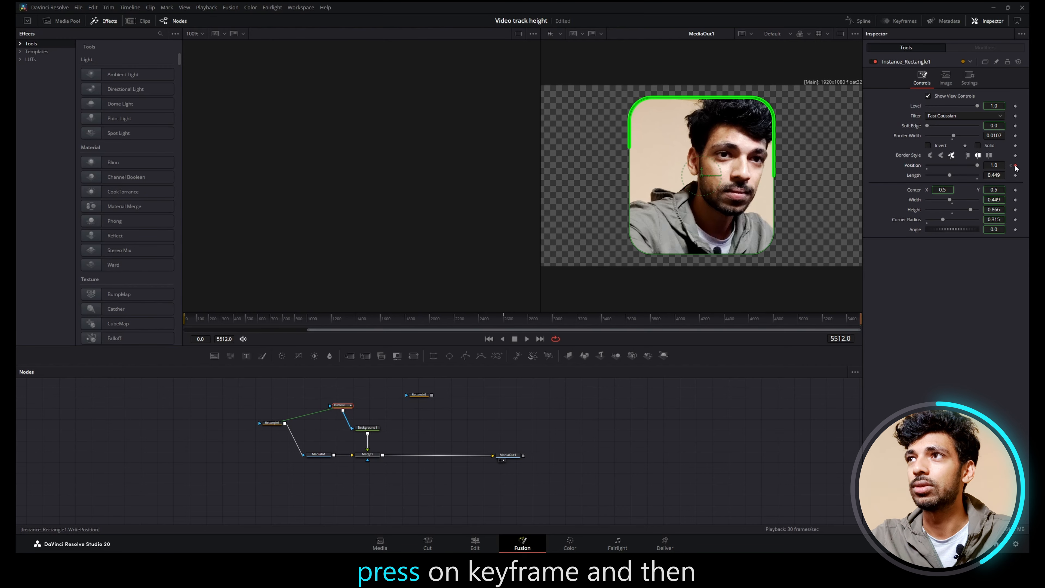
double_click(993, 166)
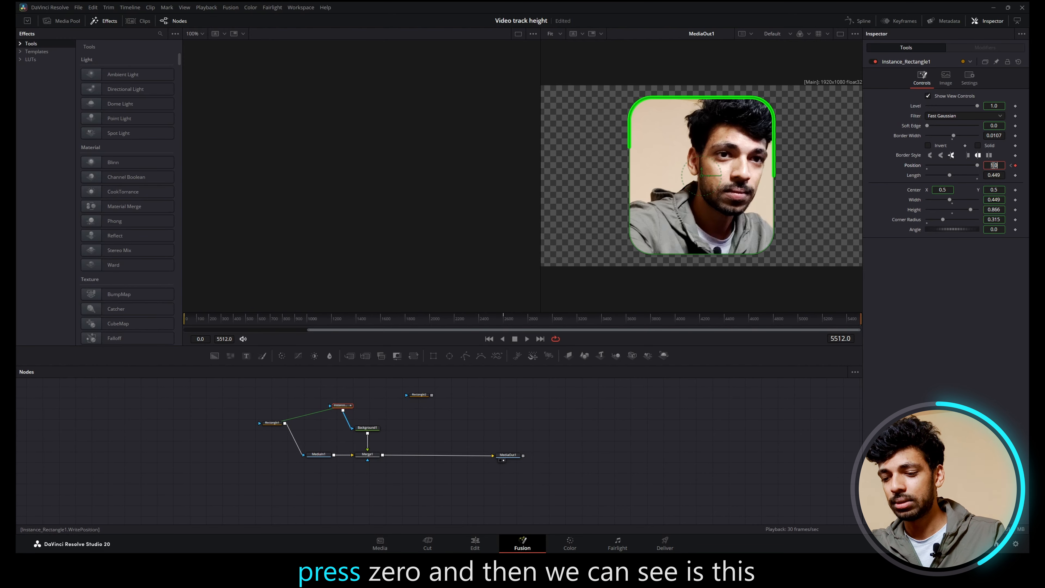
type("0")
key("Tab")
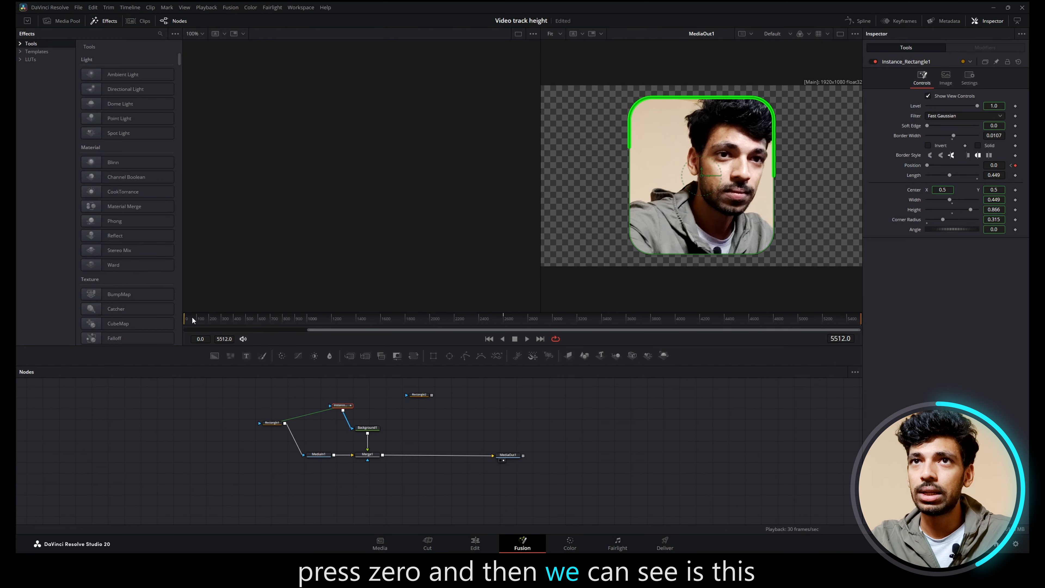
left_click_drag(221, 320, 176, 325)
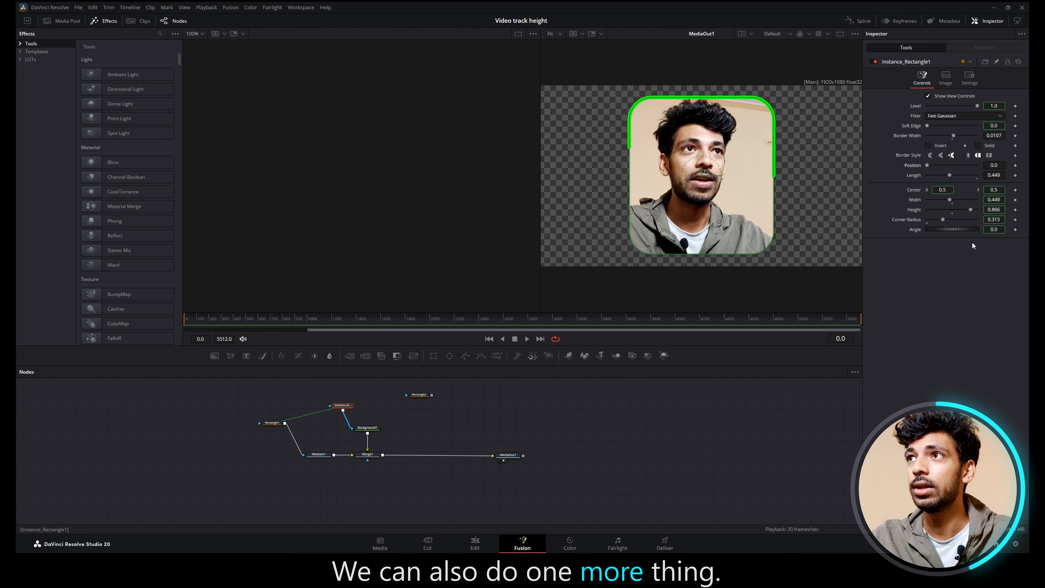
Step: Set the instance rectangle's Length to 1.0 and keyframe it on frames 0 and 5512
left_click_drag(972, 179, 1022, 179)
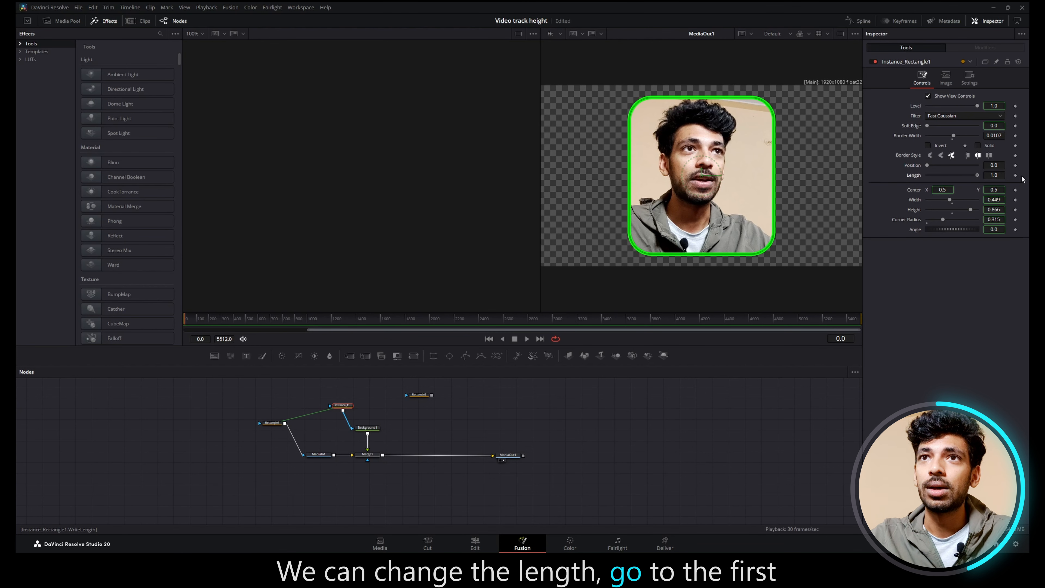
left_click(1015, 175)
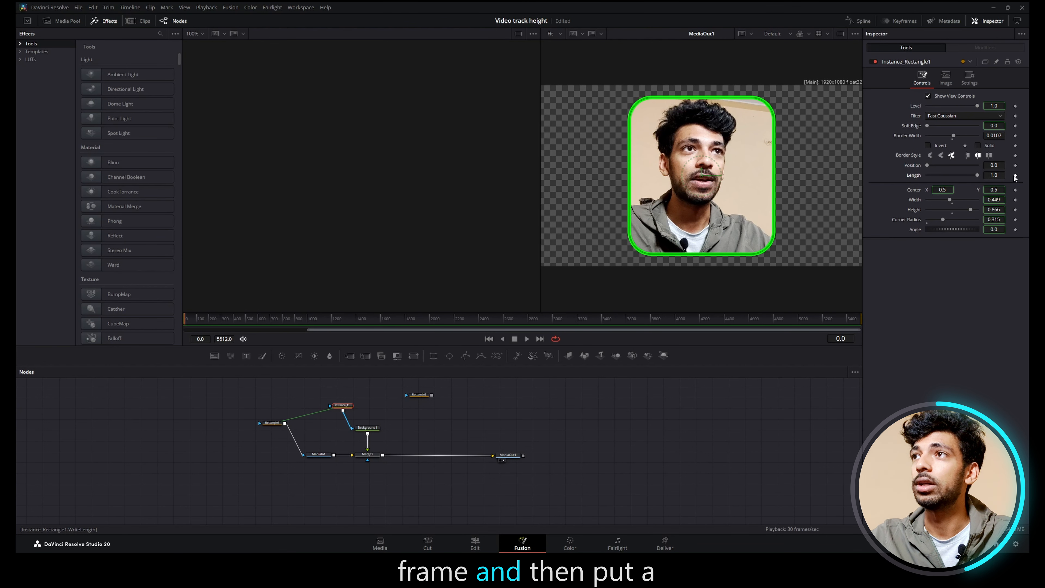
left_click(346, 320)
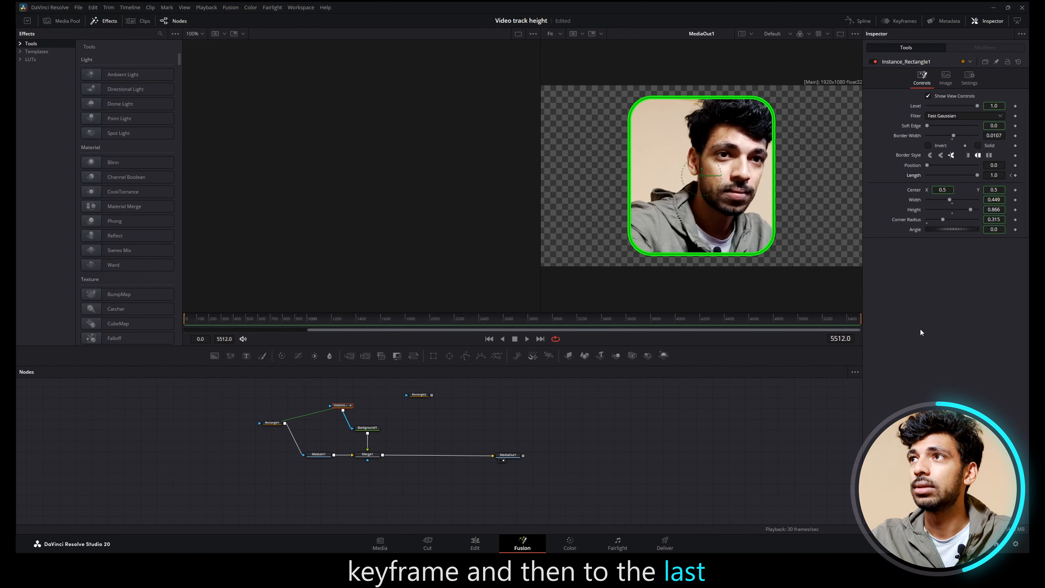
key("End")
left_click(1013, 175)
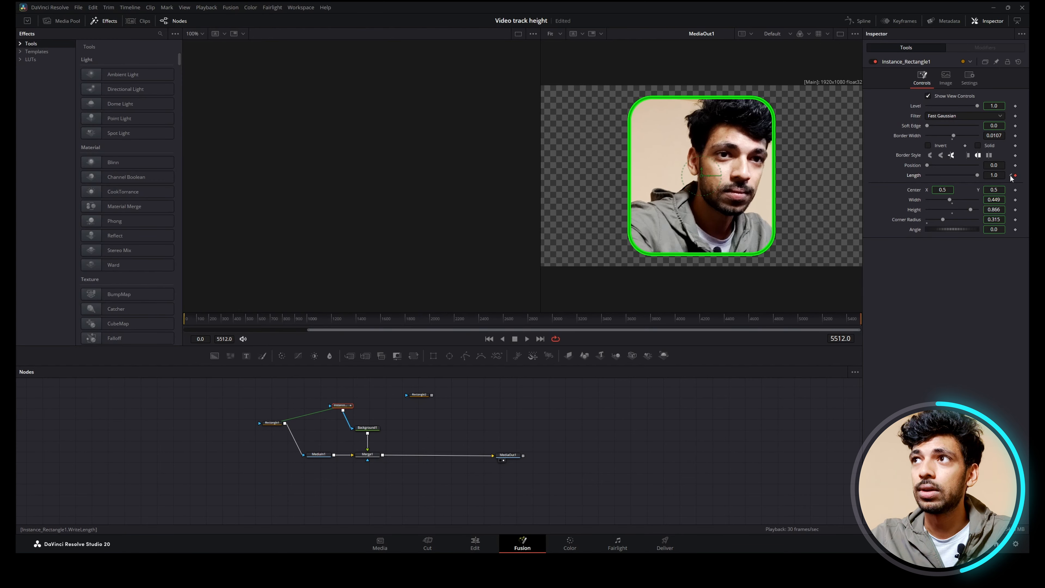
Step: Set the Length keyframe on frame 0 to 0.0 and scrub to the last frame to preview the border drawing on
key("Home")
left_click_drag(976, 175, 836, 182)
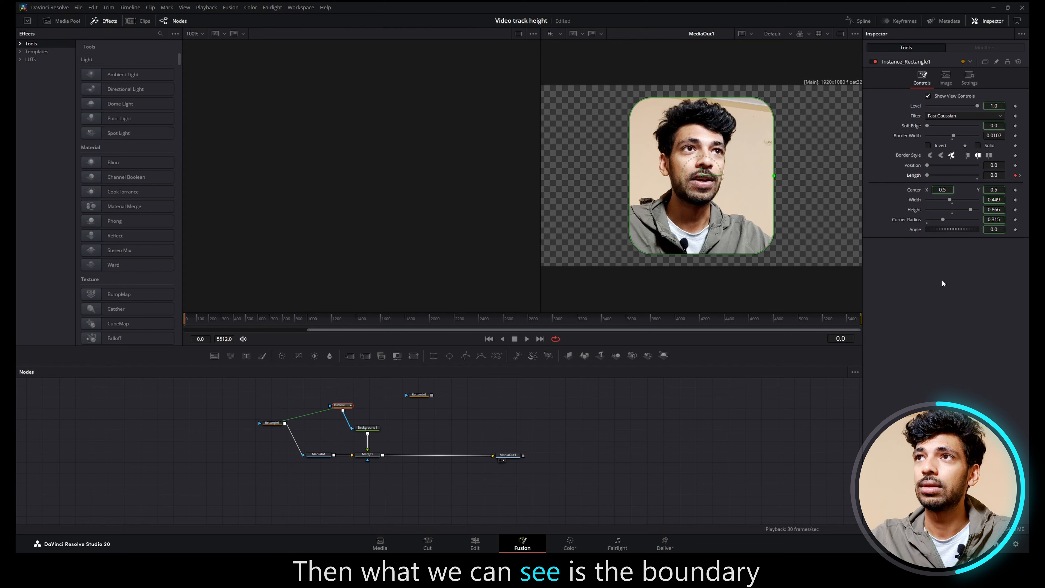
left_click_drag(194, 319, 877, 309)
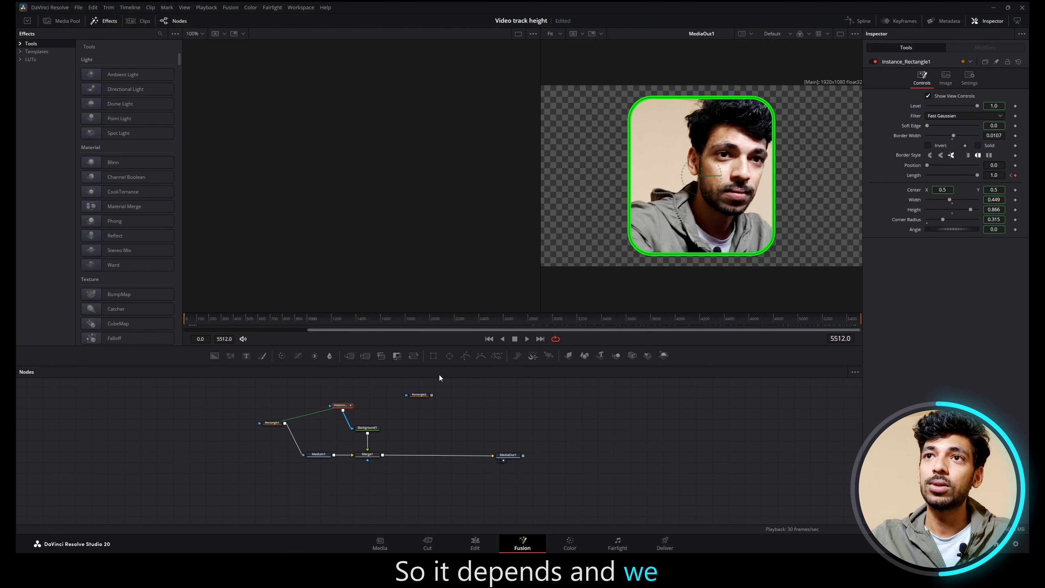
Step: Add a Transform node after Merge1 with size 0.59, and try it between MediaIn1 and Merge1 to scale only the video
left_click_drag(418, 359, 440, 456)
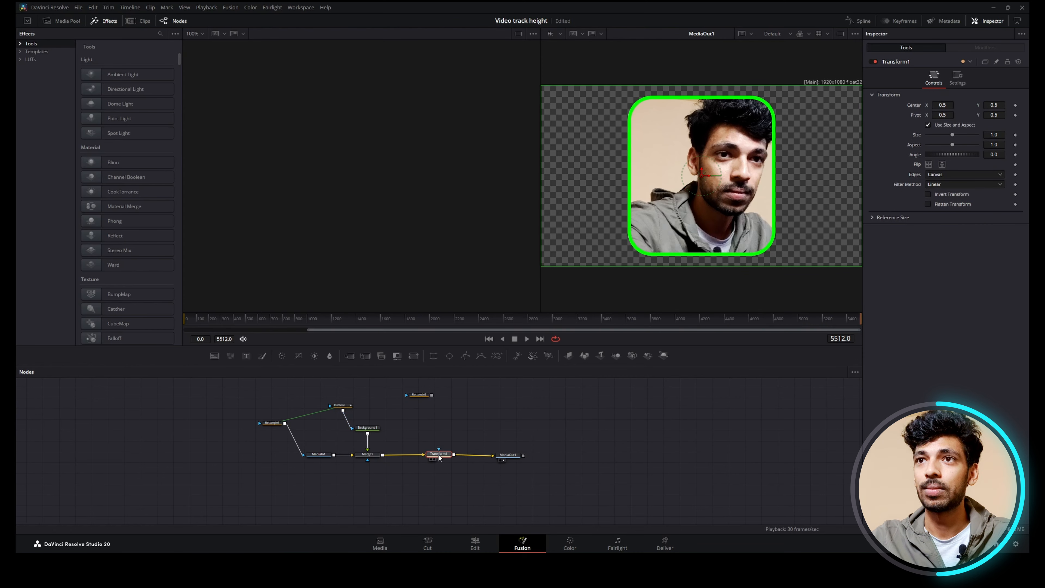
left_click_drag(952, 135, 942, 134)
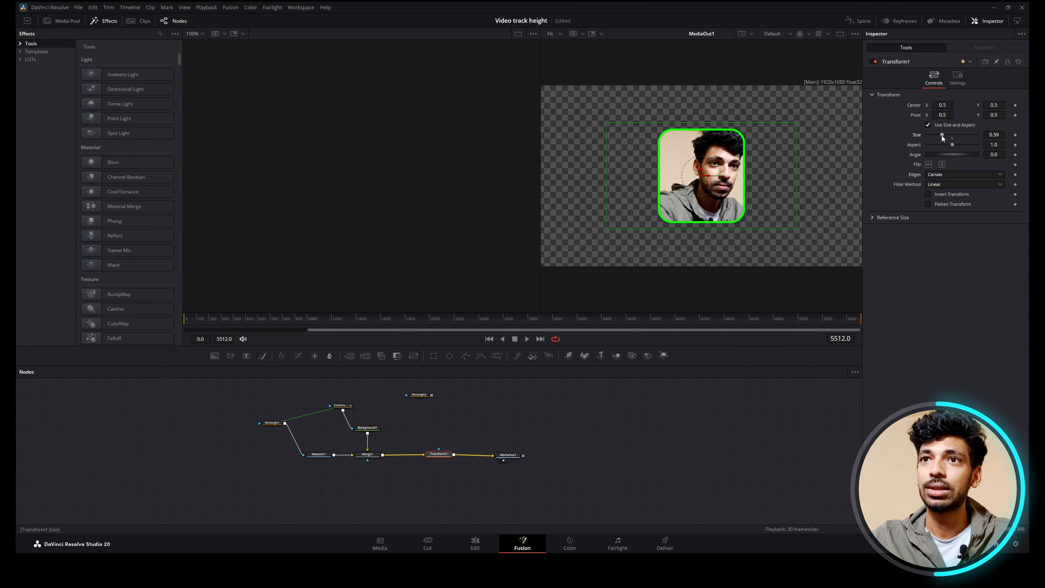
left_click_drag(416, 453, 339, 458)
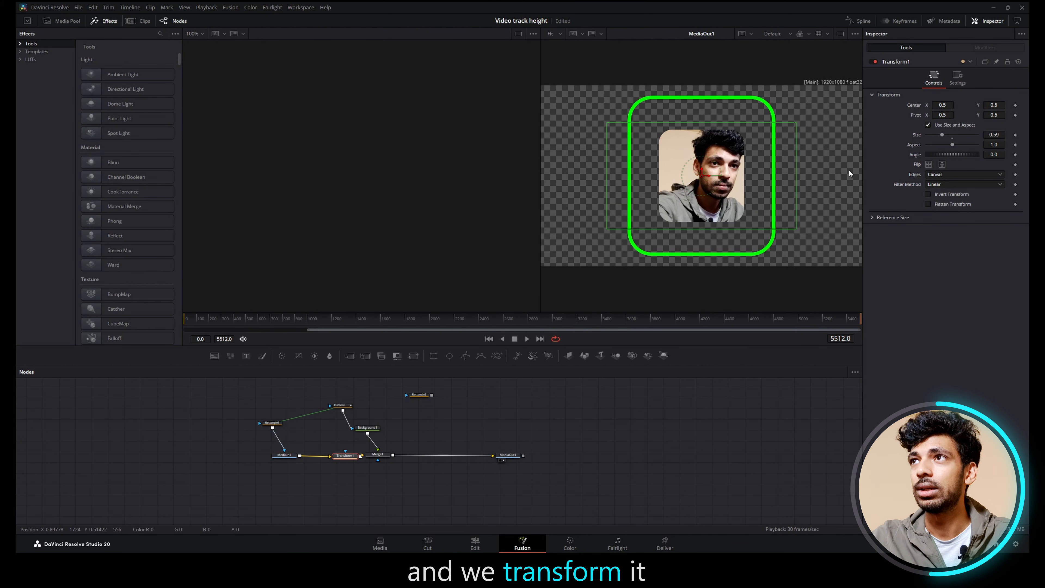
left_click_drag(948, 136, 935, 146)
Step: Move the Transform node between Background1 and Merge1 and enlarge the border with its Size
left_click_drag(348, 458, 375, 446)
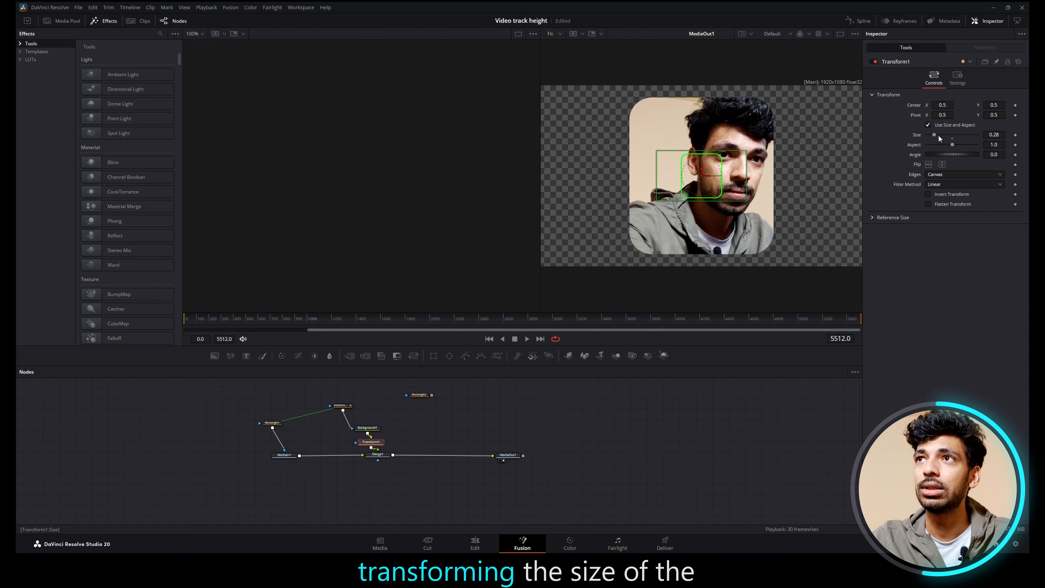
left_click_drag(939, 139, 948, 136)
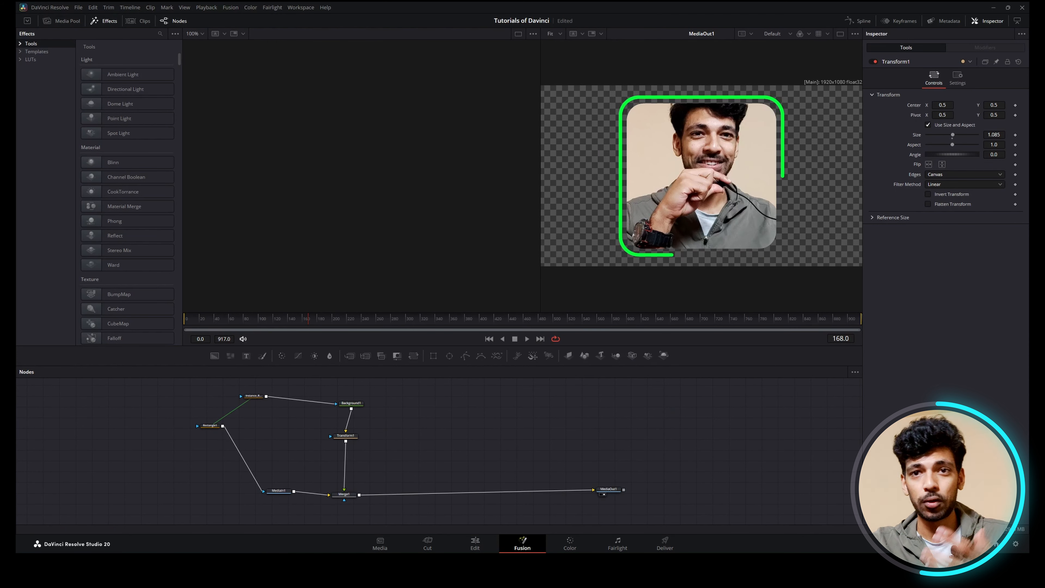
Step: Insert a Glow node between Transform1 and Merge1 and increase its Glow Size
key("shift+space")
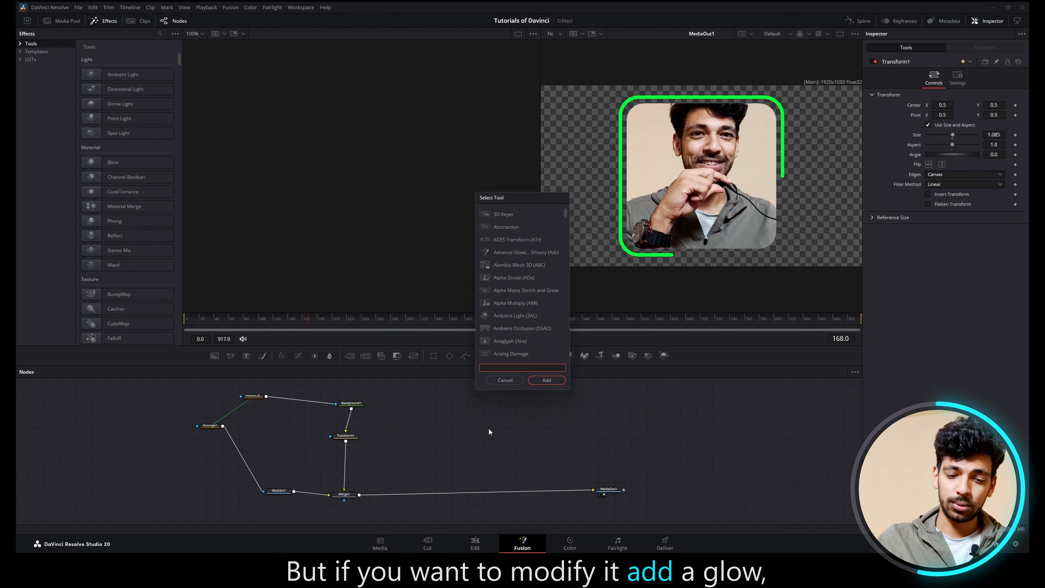
type("glow")
key("Return")
left_click_drag(488, 428, 344, 464)
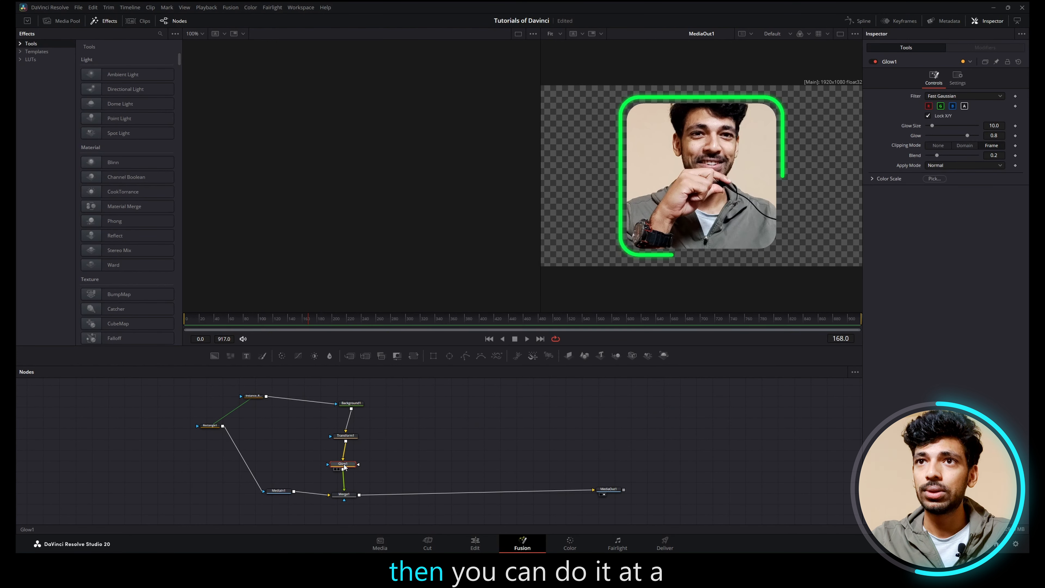
left_click_drag(935, 125, 969, 138)
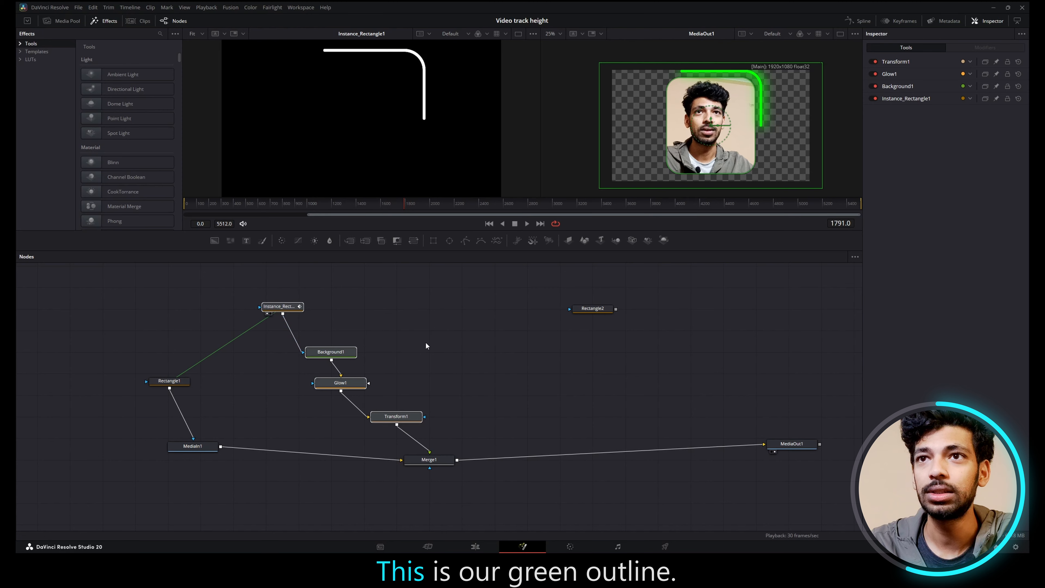
Step: Shift the border nodes aside, paste instances of Instance_Rectangle1, Background1 and Transform1, and place the copies beside the originals
left_click_drag(299, 314, 350, 293)
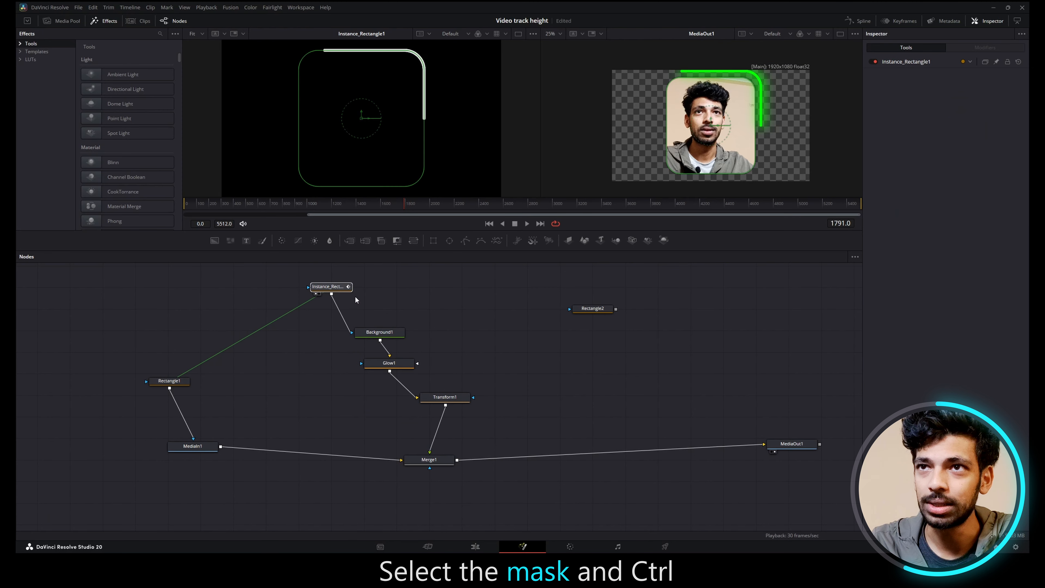
left_click(380, 331, "ctrl")
left_click(444, 396, "ctrl")
key("ctrl+c")
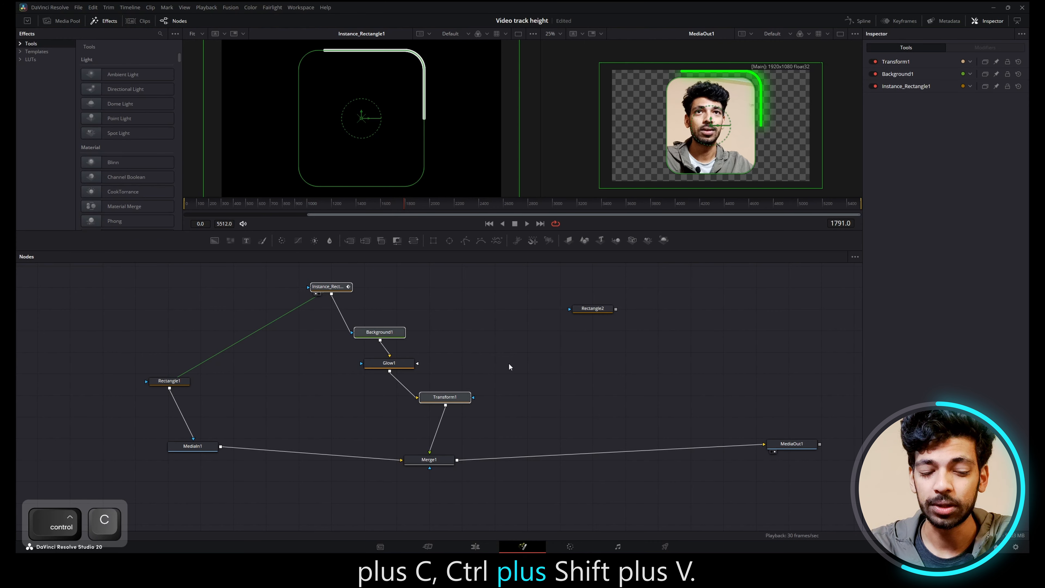
key("ctrl+shift+v")
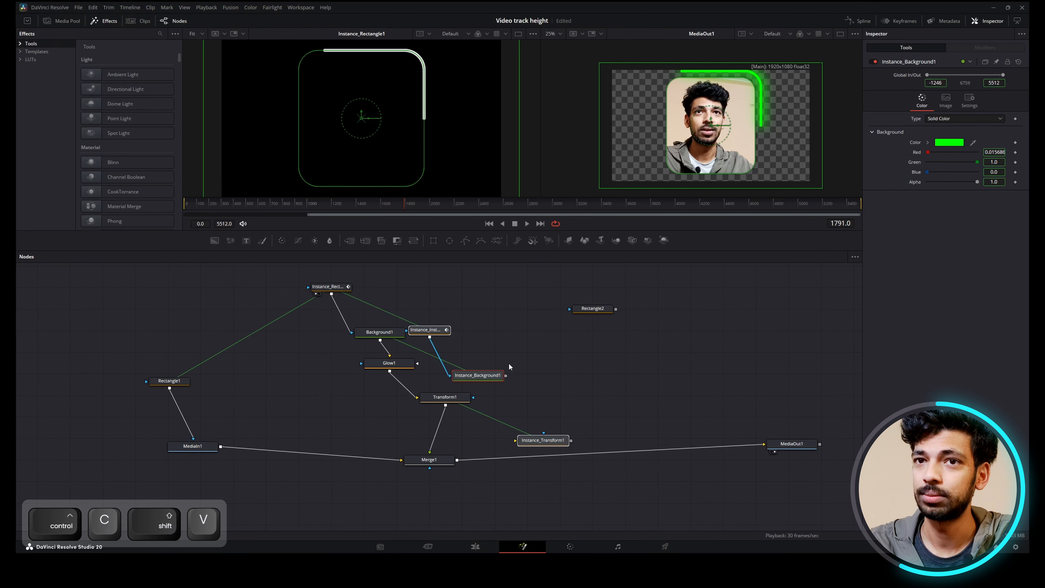
left_click_drag(479, 376, 517, 354)
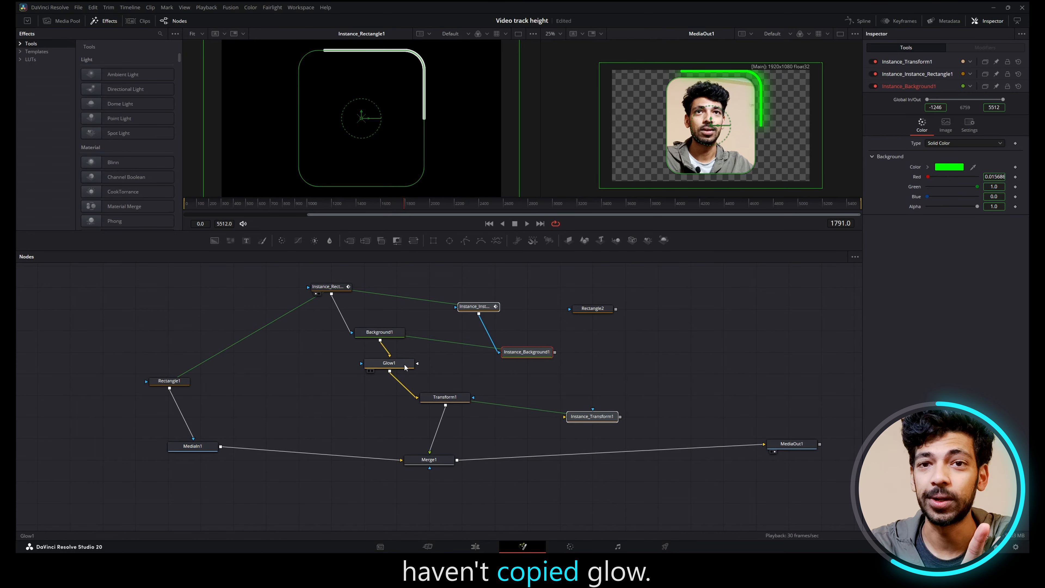
Step: Move the three instance nodes beside the originals and merge Instance_Transform1 over MediaIn1 with a new Merge node ahead of Merge1
left_click_drag(555, 352, 304, 395)
left_click_drag(327, 396, 221, 446)
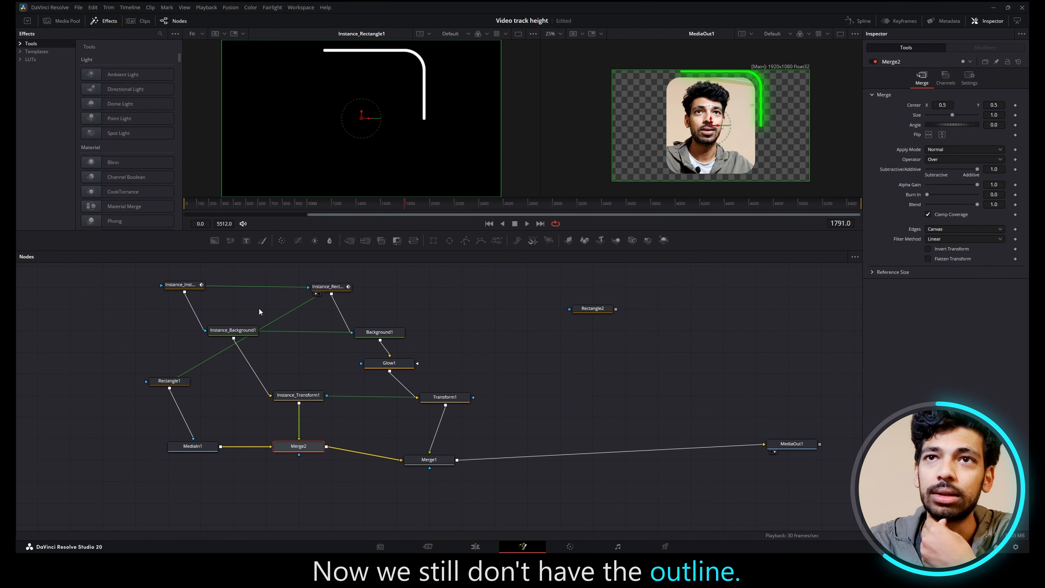
Step: Deinstance the Length parameter of Instance_Instance_Rectangle1
left_click(181, 284)
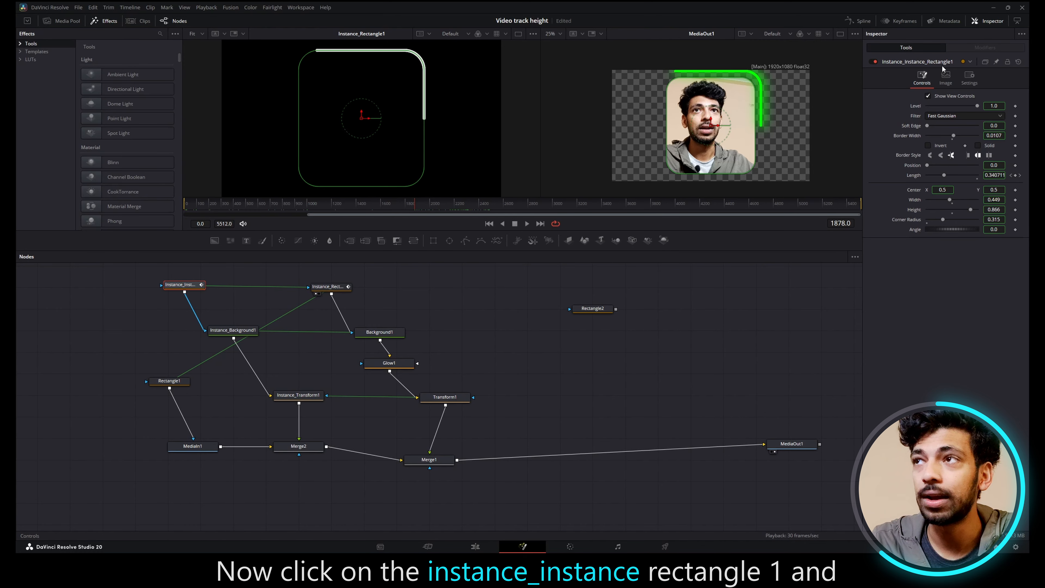
right_click(914, 178)
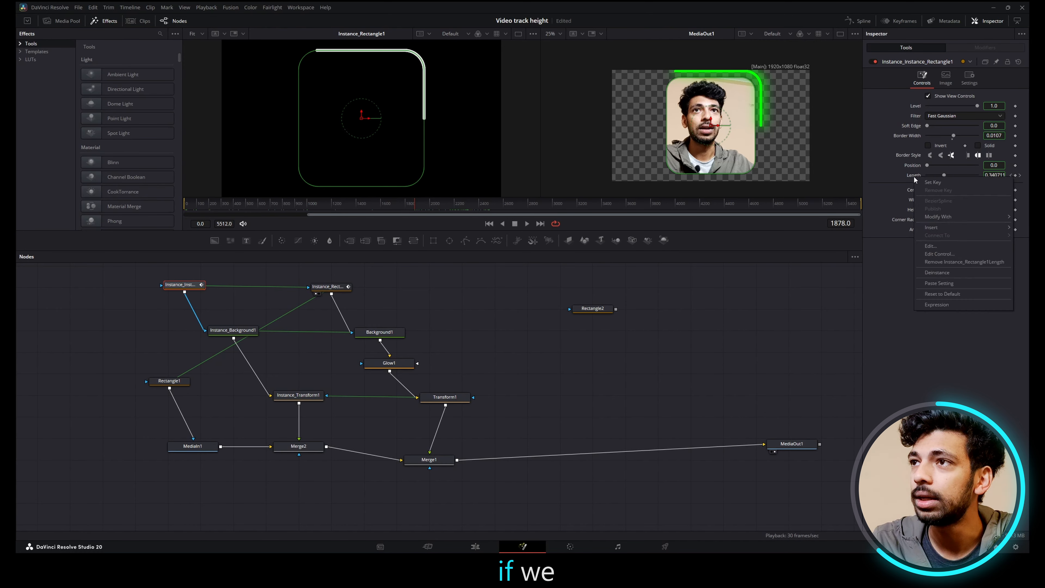
left_click(932, 273)
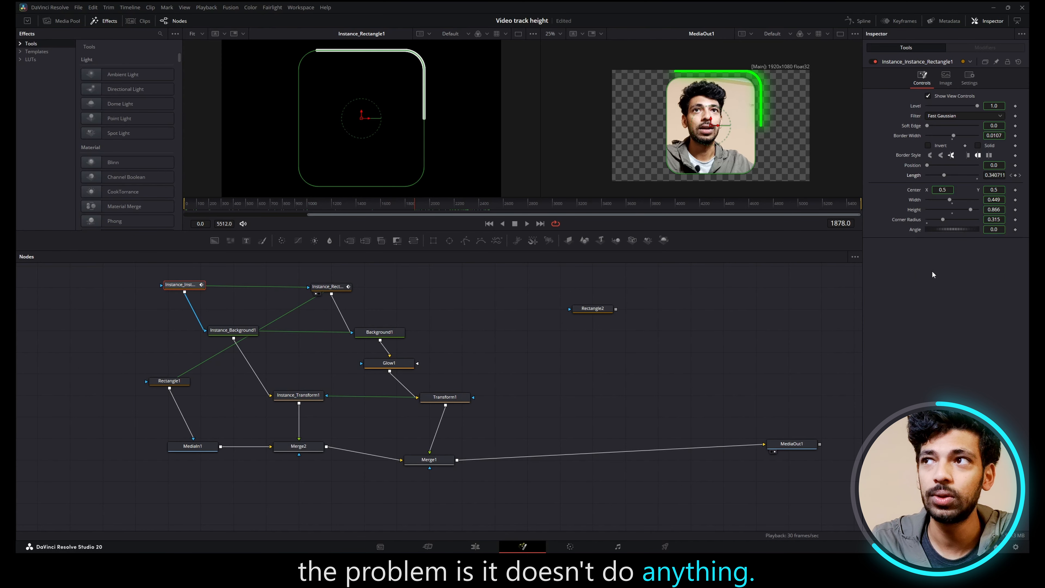
Step: Try setting the Length of Instance_Instance_Rectangle1 to 0.567, and remove the keyframe this adds
left_click(954, 175)
left_click_drag(951, 177, 954, 179)
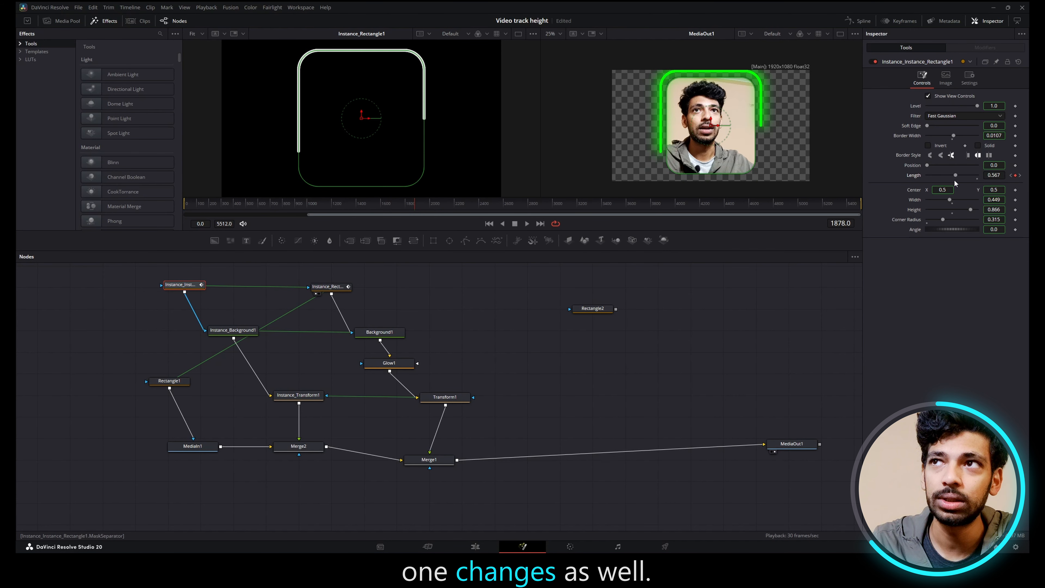
left_click(1015, 175)
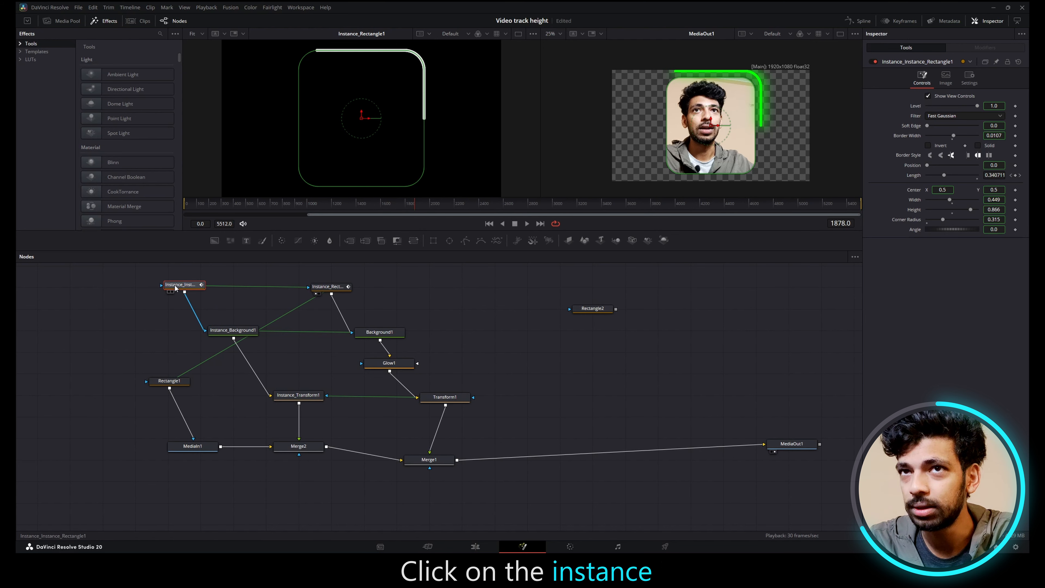
Step: Remove the Instance_Rectangle1Length animation from the instanced rectangle's Length and set Length to 1.0
right_click(916, 178)
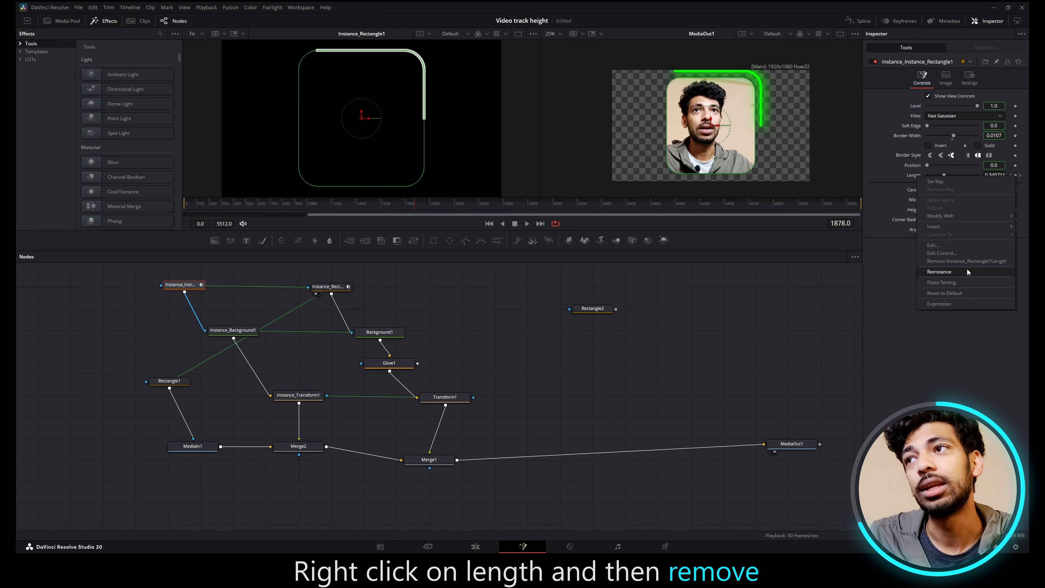
left_click(1000, 264)
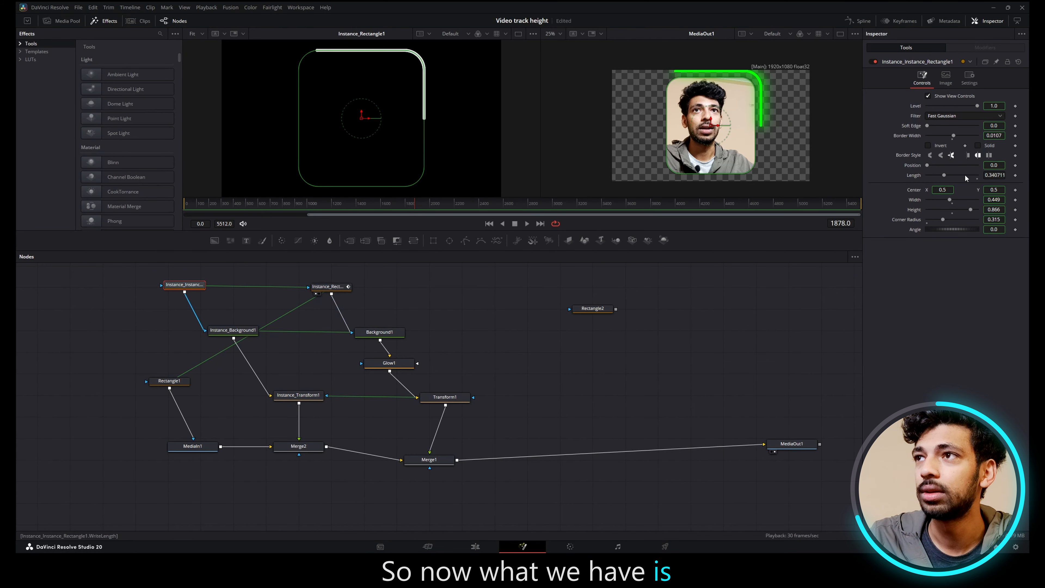
left_click_drag(944, 175, 979, 175)
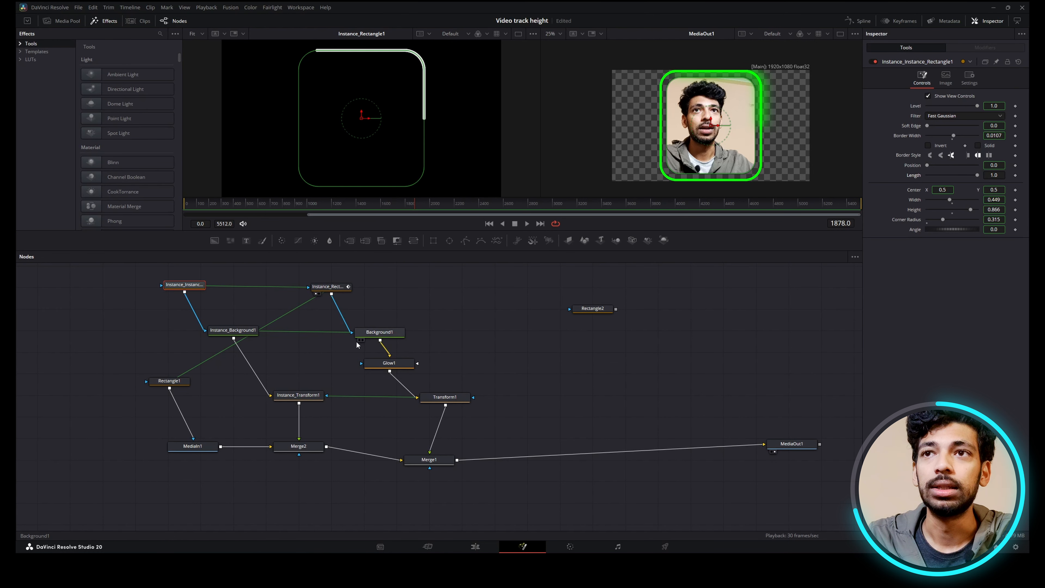
Step: Replace Instance_Background1 with a new Background node, masked by Instance_Instance_Rectangle1 and feeding Instance_Transform1, and check the outline at another frame
left_click(242, 331)
key("Delete")
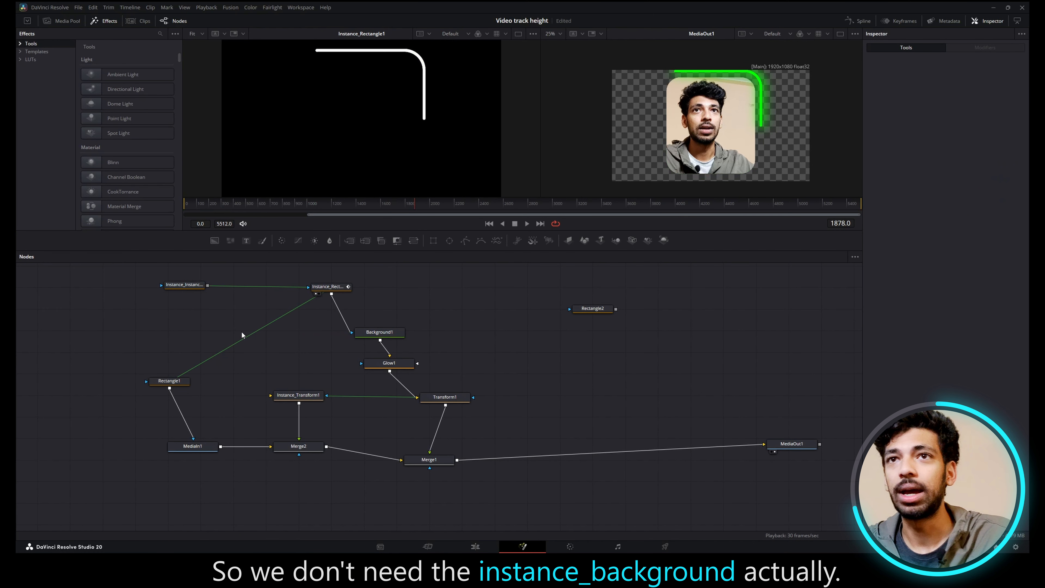
left_click(253, 361)
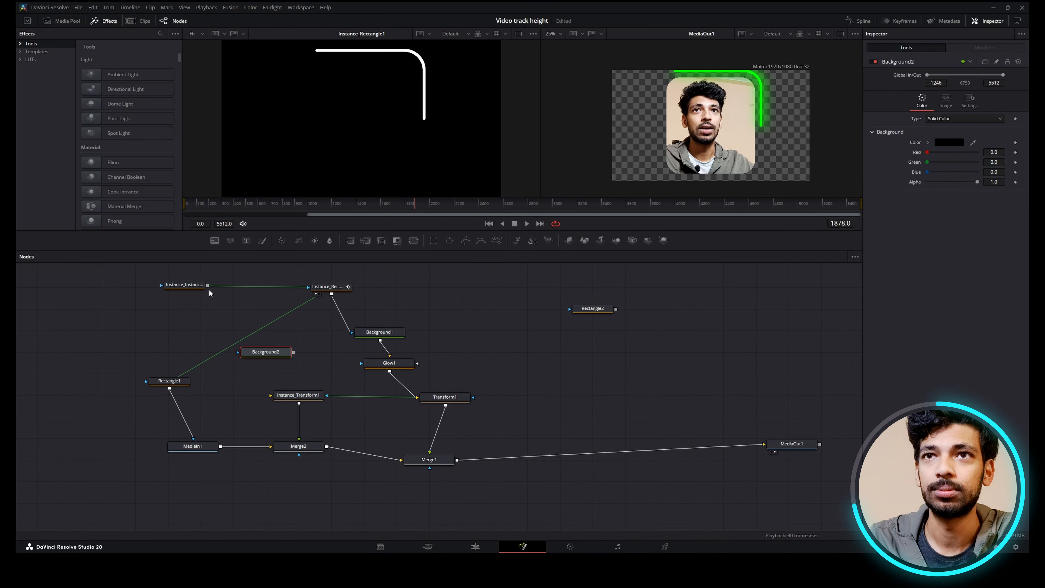
left_click_drag(294, 357, 299, 389)
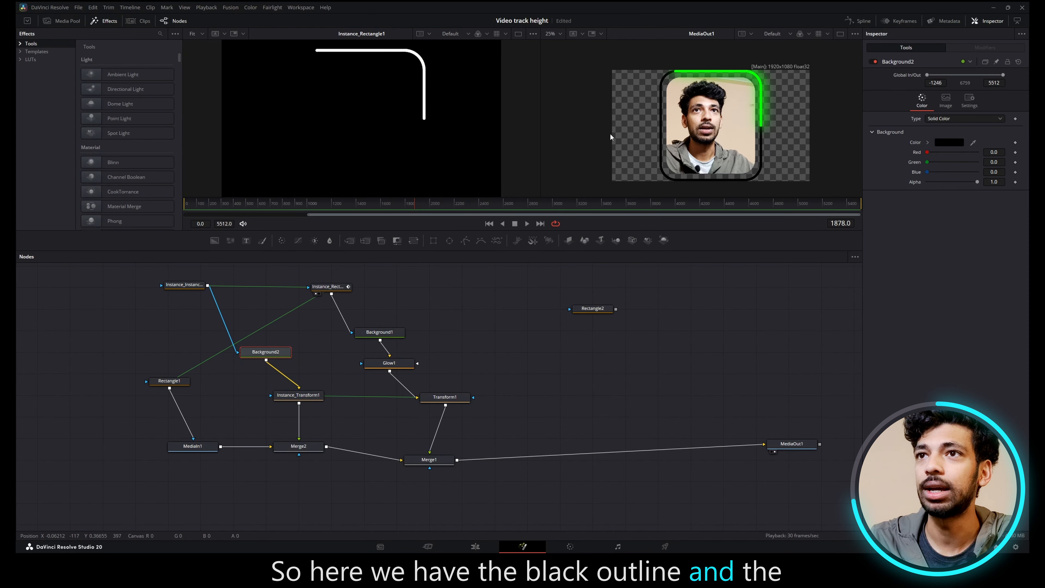
mouse_move(460, 203)
left_mouse_down()
mouse_move(771, 223)
mouse_move(883, 210)
mouse_move(205, 156)
mouse_move(466, 204)
left_mouse_up()
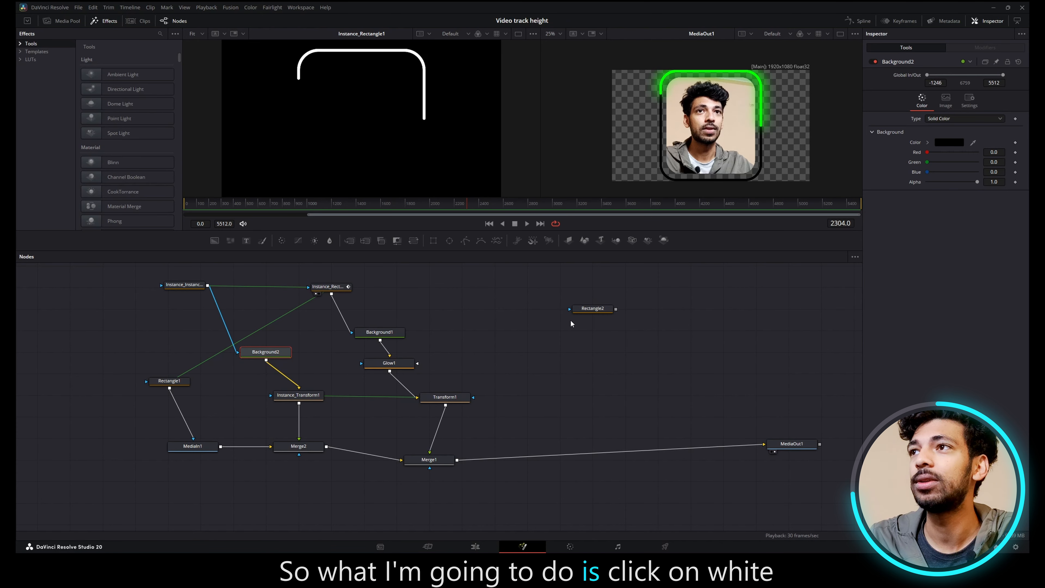
Step: Set Background2's color to off-white #d3d3d3
left_click(952, 143)
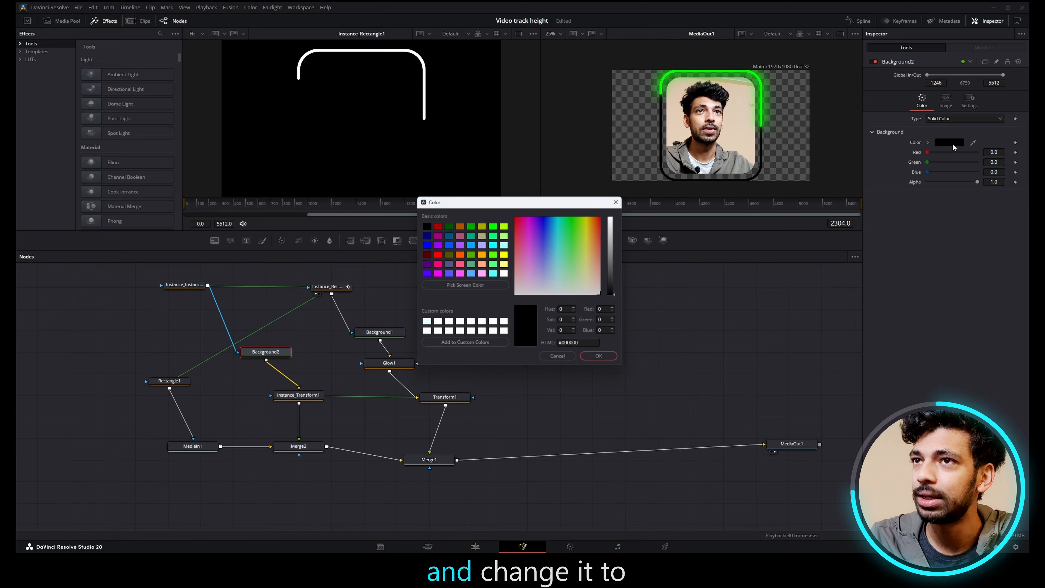
left_click(613, 264)
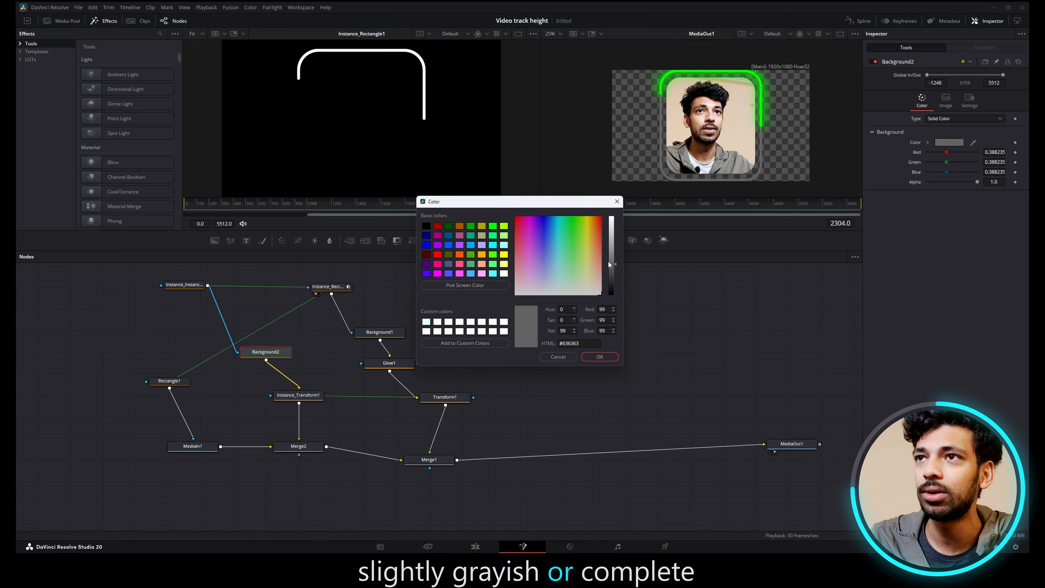
left_click_drag(608, 262, 617, 210)
left_click(616, 230)
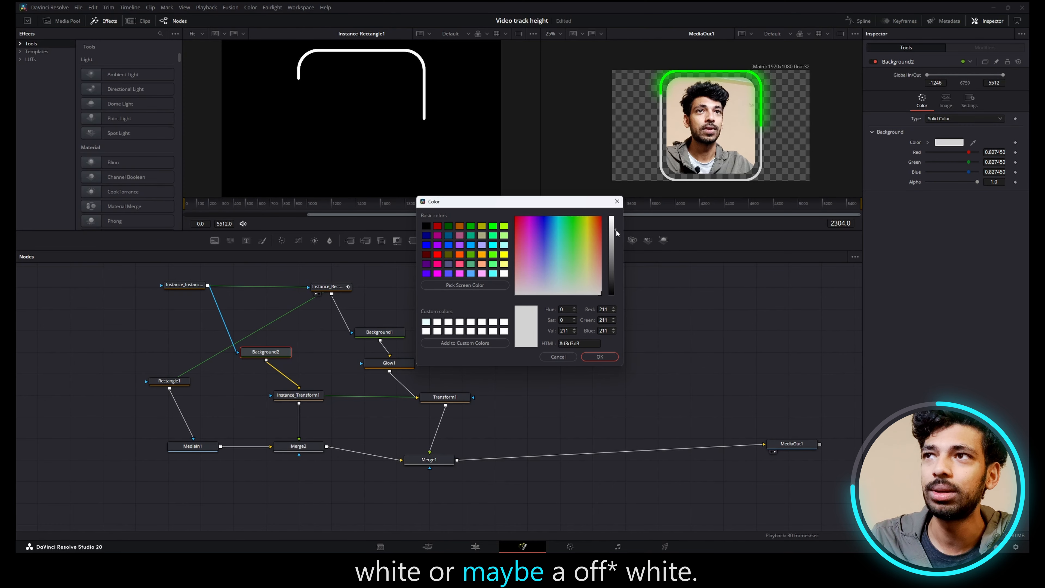
left_click(600, 357)
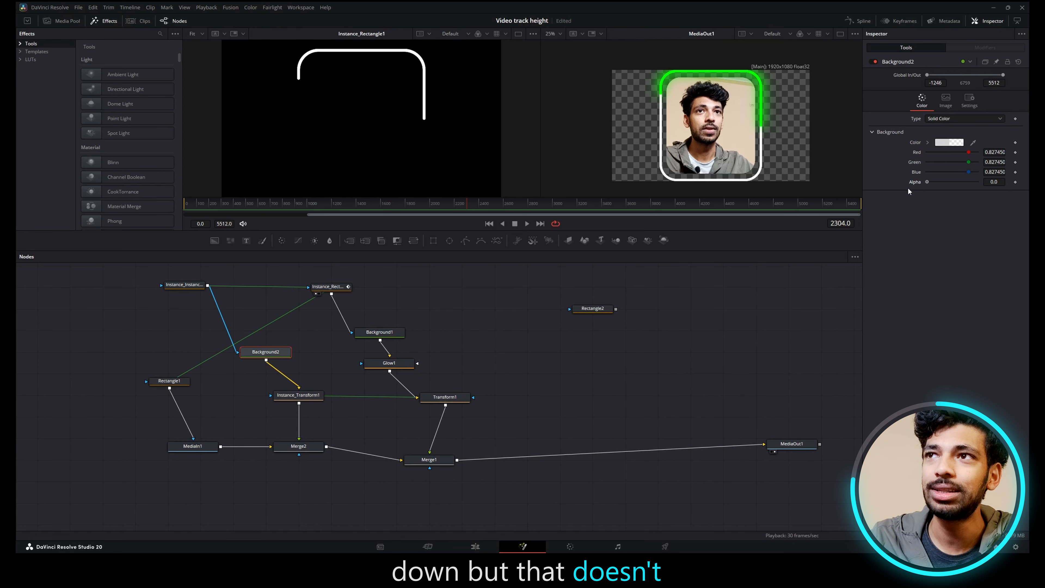
Step: Lower Merge2's Blend to 0.465 for a glass-like, semi-transparent outline
left_click(298, 445)
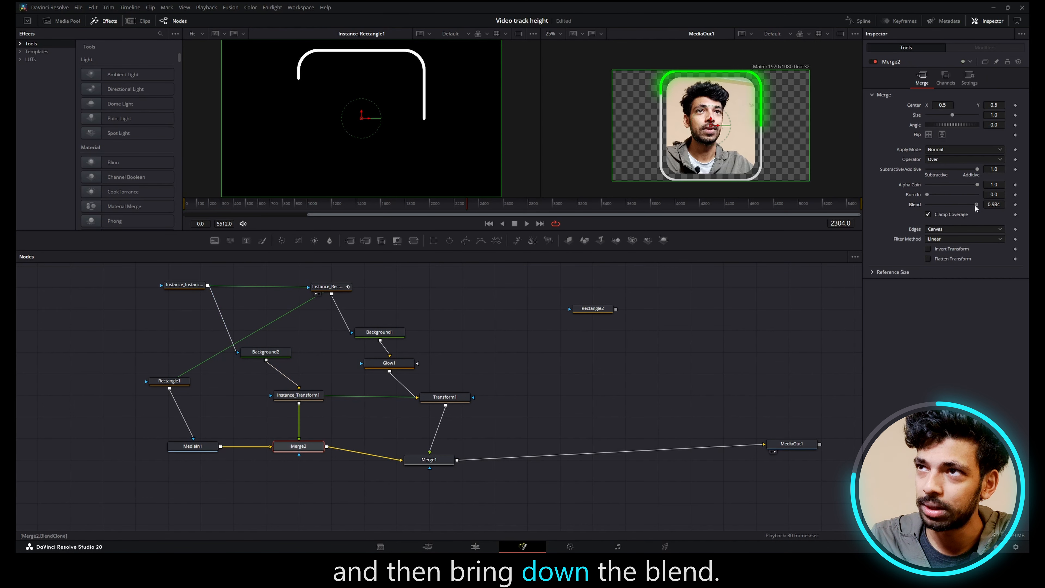
left_click_drag(974, 206, 951, 207)
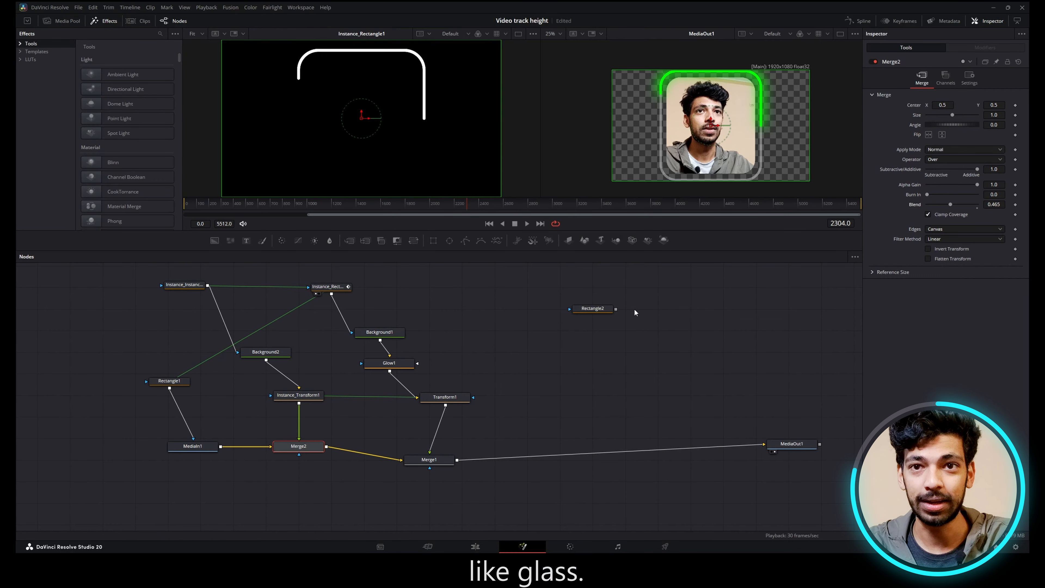
key("ctrl+z")
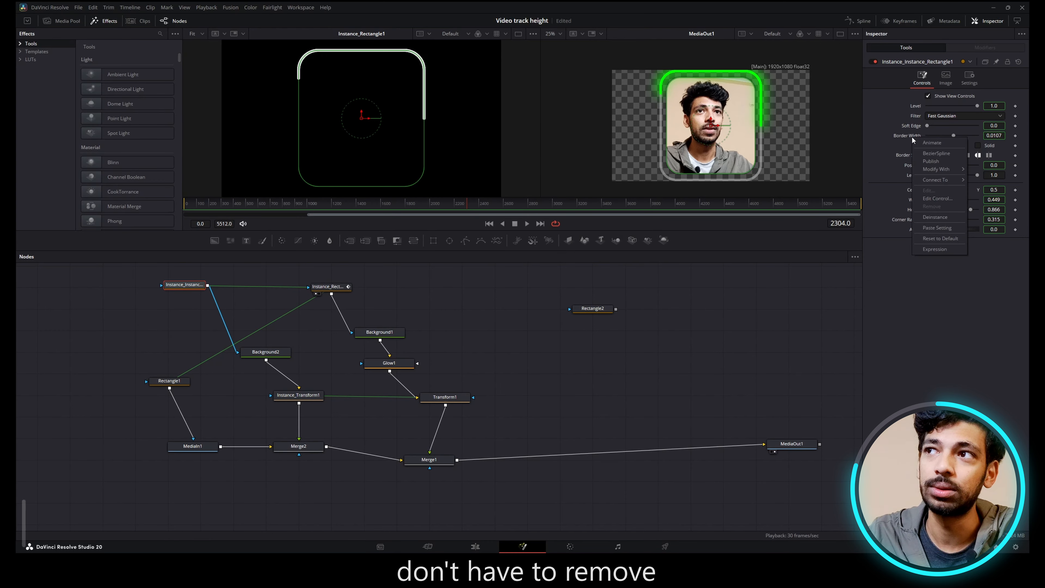
Step: Deinstance the Border Width of Instance_Instance_Rectangle1, reduce it to 0.0041, and scrub the timeline to check the thinner outline
right_click(912, 138)
left_click(948, 216)
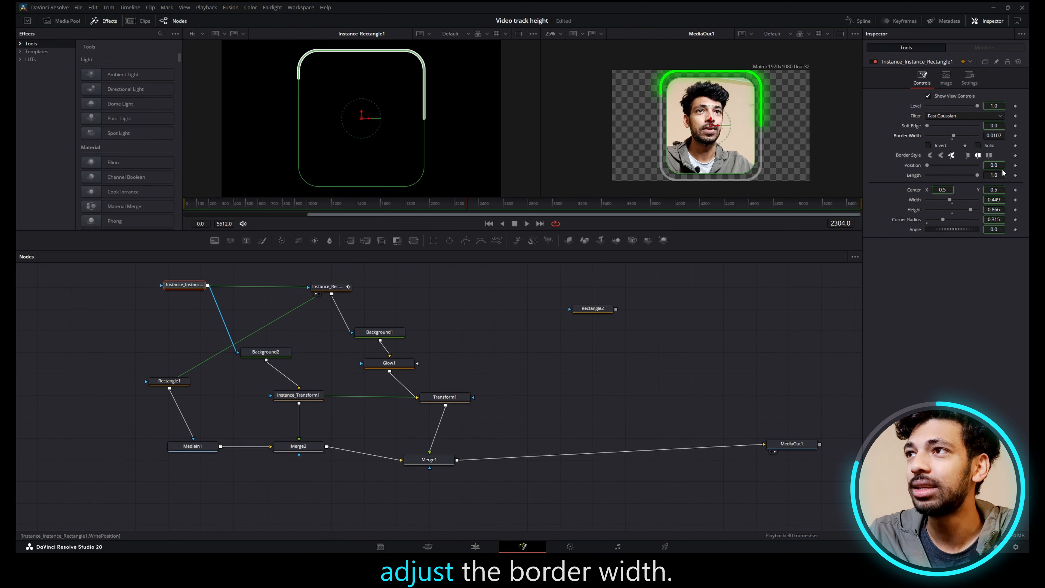
left_click_drag(997, 135, 971, 136)
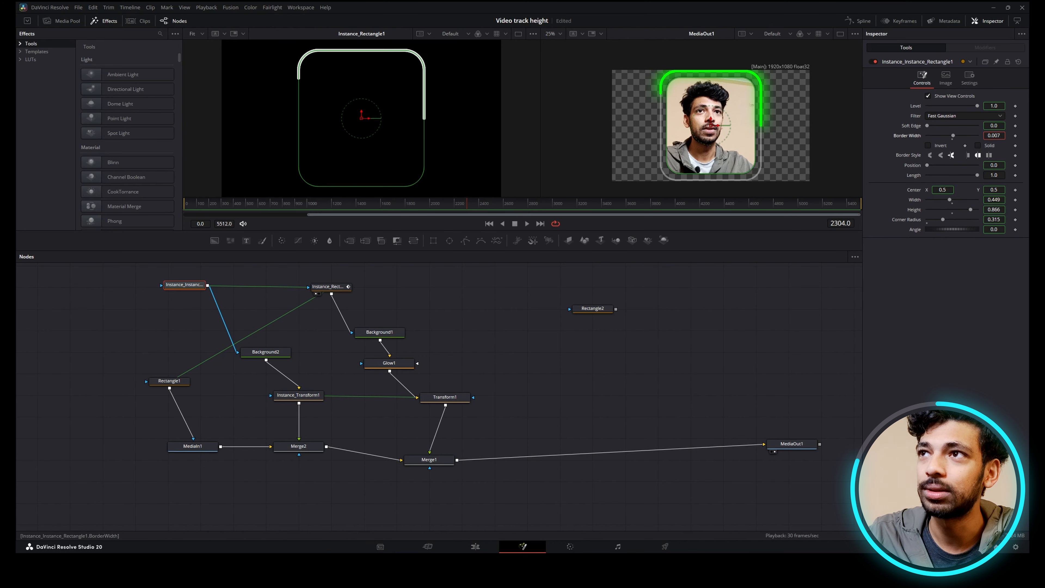
left_click_drag(570, 208, 702, 207)
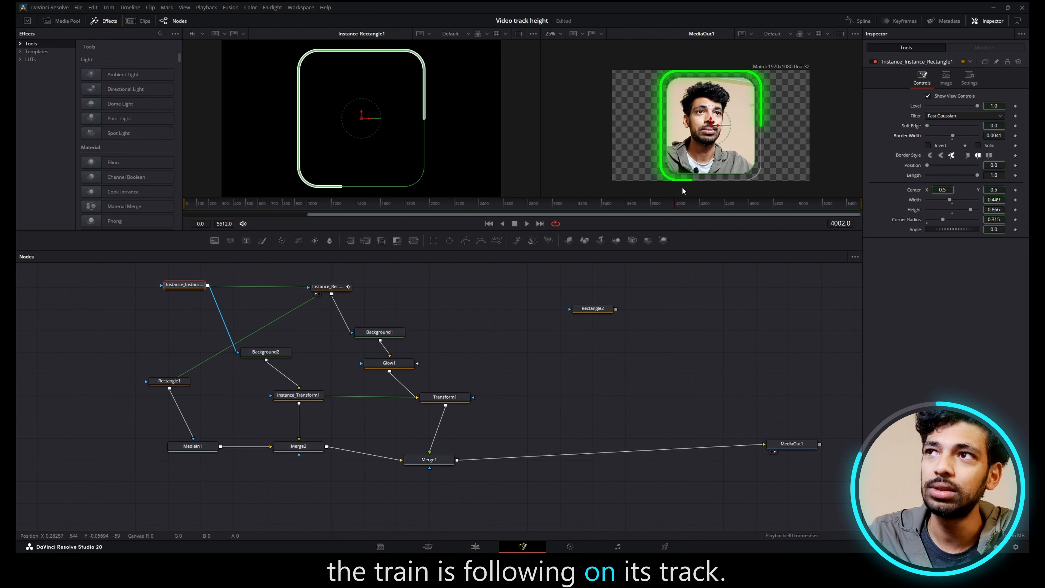
left_click(306, 203)
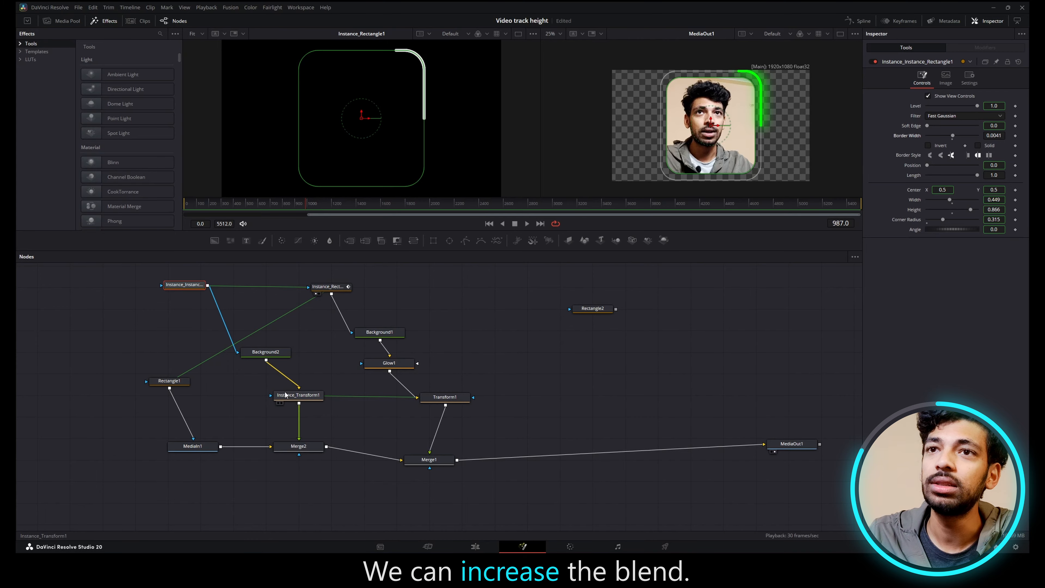
Step: Set Merge2's Blend to 1.0 and preview the glowing border running over the outline
left_click(302, 447)
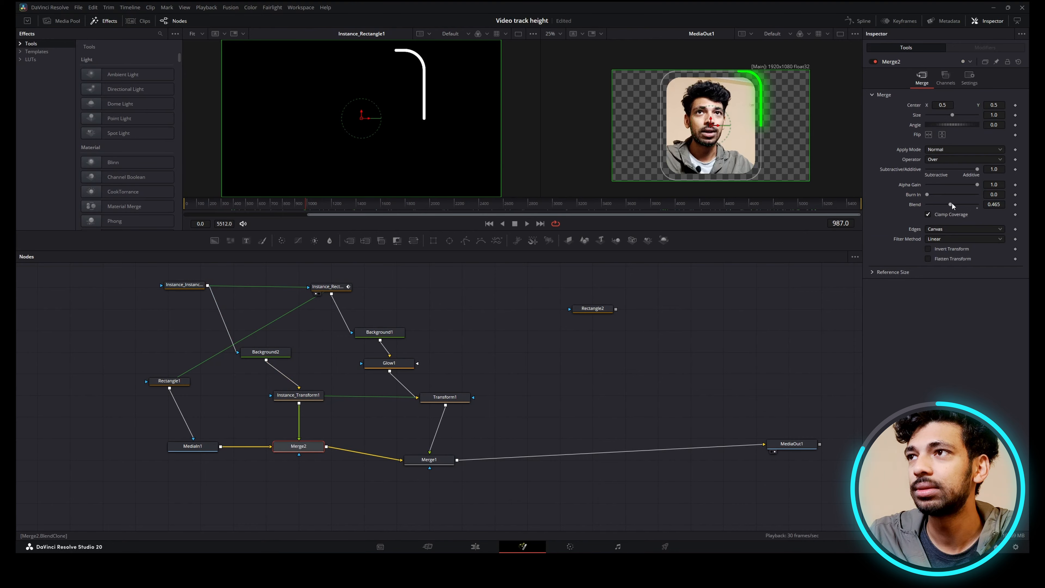
left_click_drag(774, 206, 874, 200)
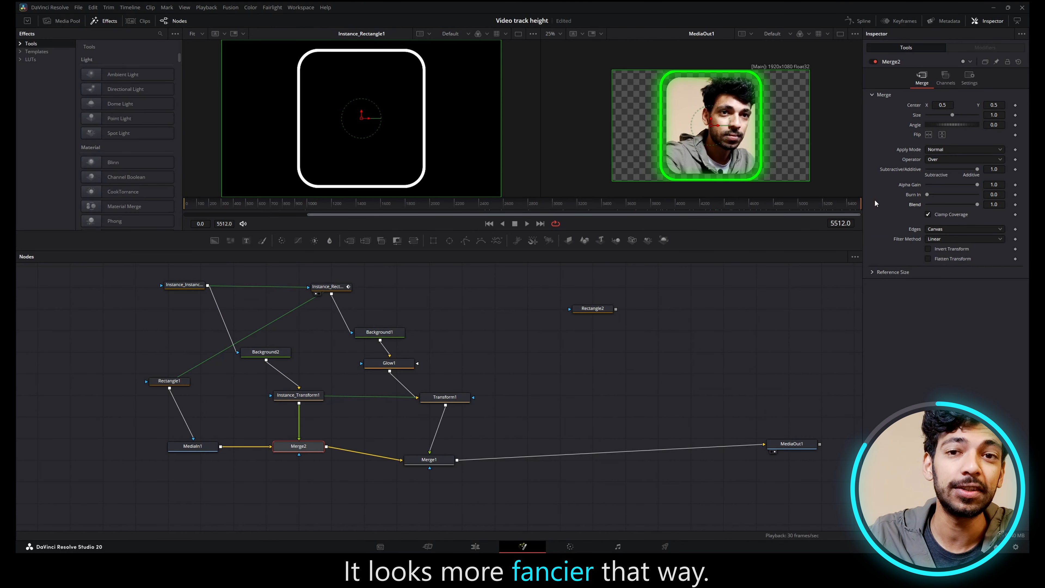
left_click(667, 206)
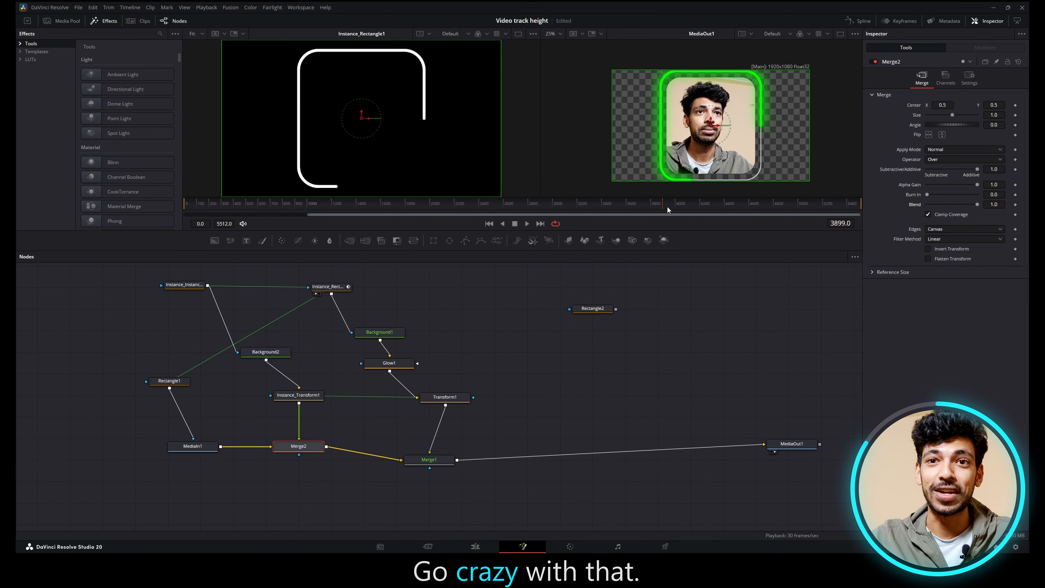